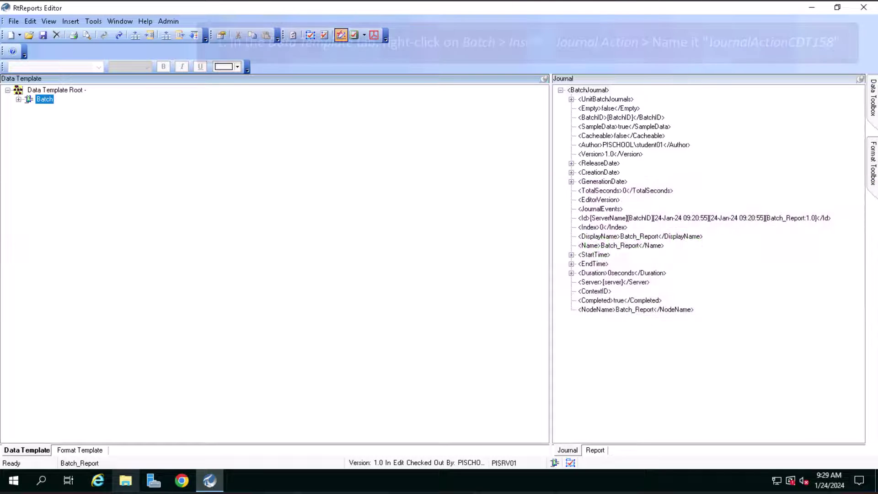
Step: Insert a Journal Action under the Batch node of the data template and name it JournalActionCDT158
{"action": "right_click", "coordinate": [47, 102]}
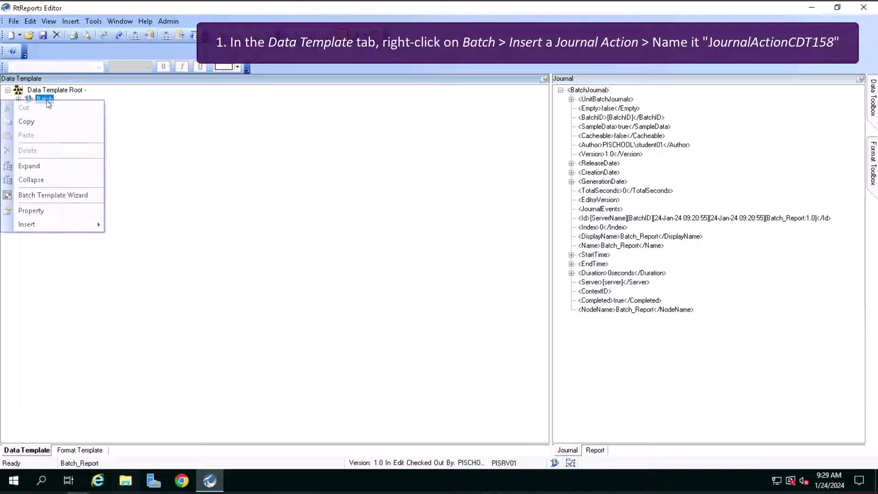
{"action": "mouse_move", "coordinate": [31, 222]}
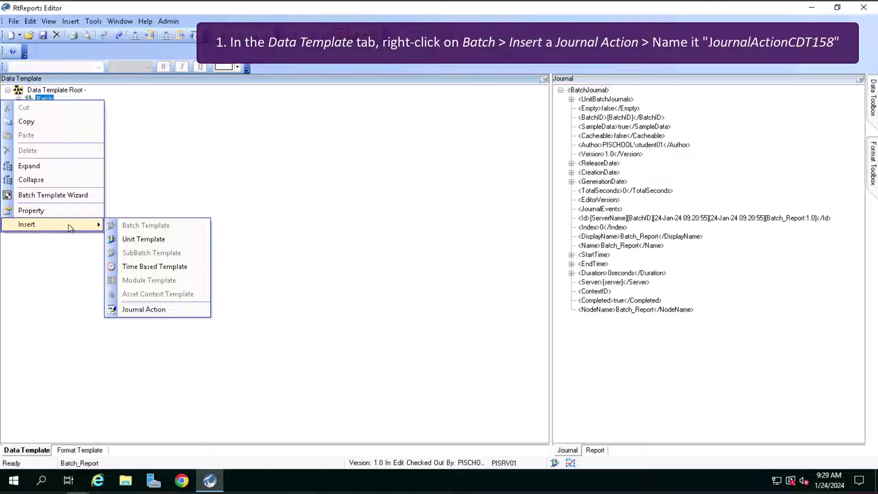
{"action": "left_click", "coordinate": [125, 309]}
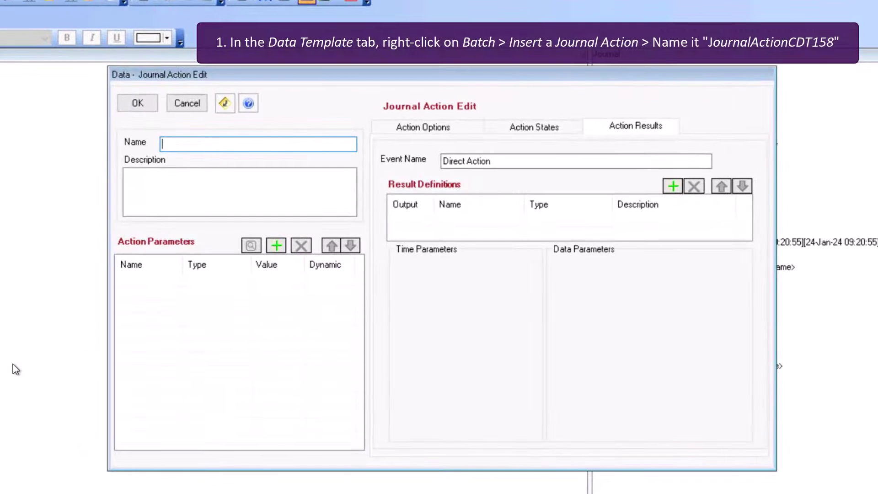
{"action": "type", "text": "JournalAction"}
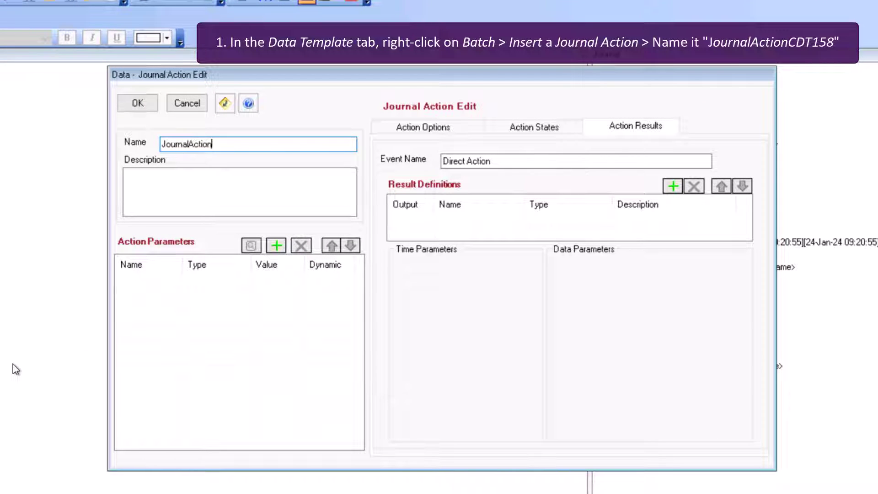
{"action": "type", "text": "CDT158"}
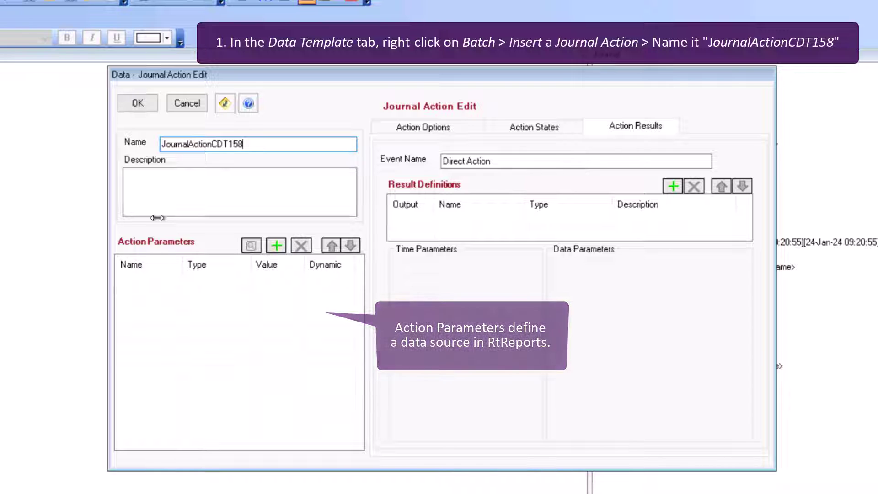
Step: Add an action parameter named Tag1 to the journal action and set its type to PITag
{"action": "left_click", "coordinate": [276, 246]}
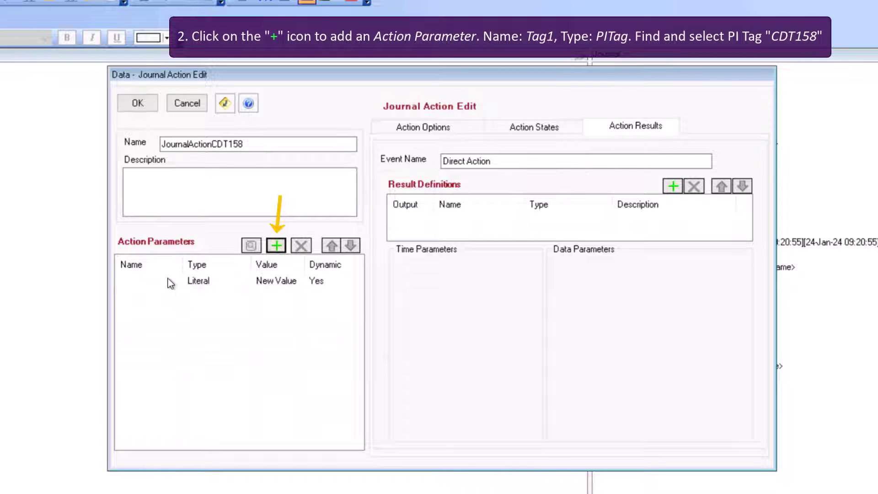
{"action": "left_click", "coordinate": [170, 282]}
{"action": "left_click", "coordinate": [170, 282]}
{"action": "type", "text": "Tag1"}
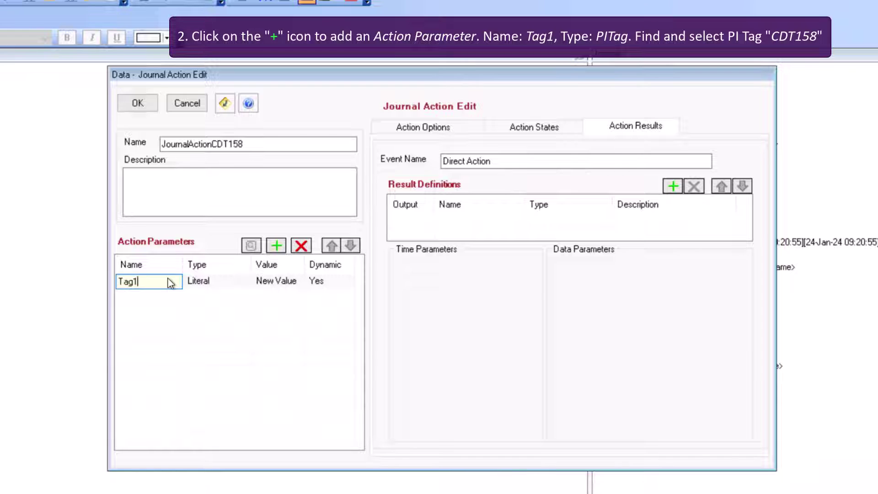
{"action": "left_click", "coordinate": [238, 278]}
{"action": "left_click", "coordinate": [246, 286]}
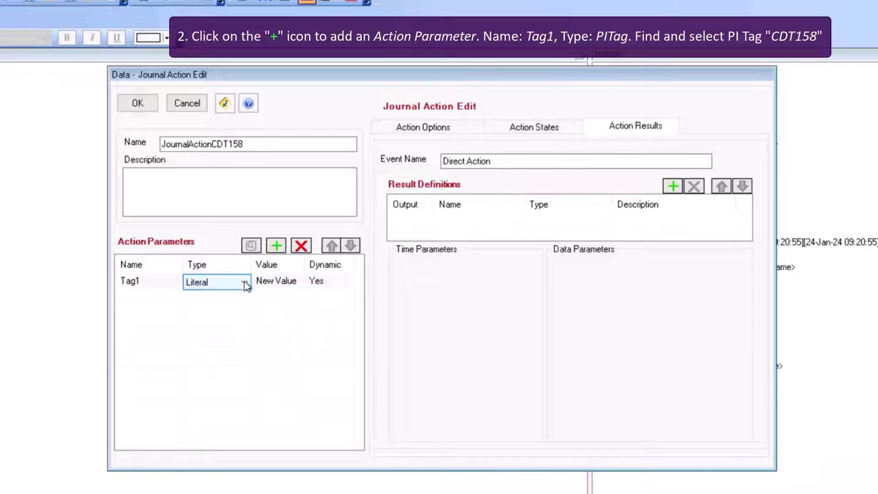
{"action": "left_click", "coordinate": [246, 284]}
{"action": "left_click", "coordinate": [226, 304]}
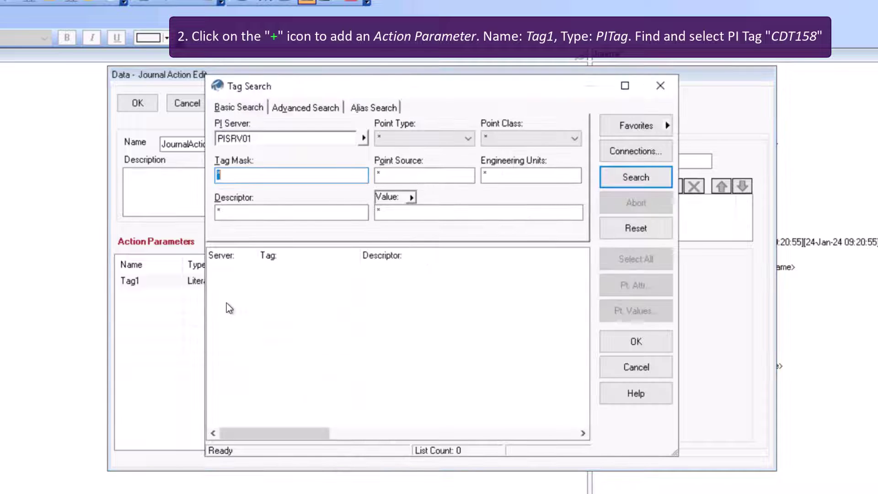
Step: Search server PISRV01 with the tag mask cdt158 and assign tag CDT158 as the value of Tag1
{"action": "left_click", "coordinate": [244, 175]}
{"action": "key", "text": "BackSpace"}
{"action": "type", "text": "cdt158"}
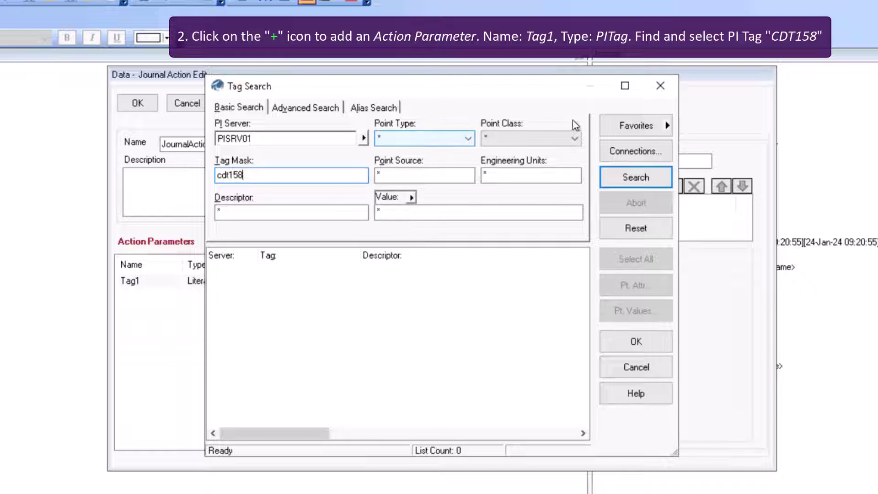
{"action": "left_click", "coordinate": [607, 183]}
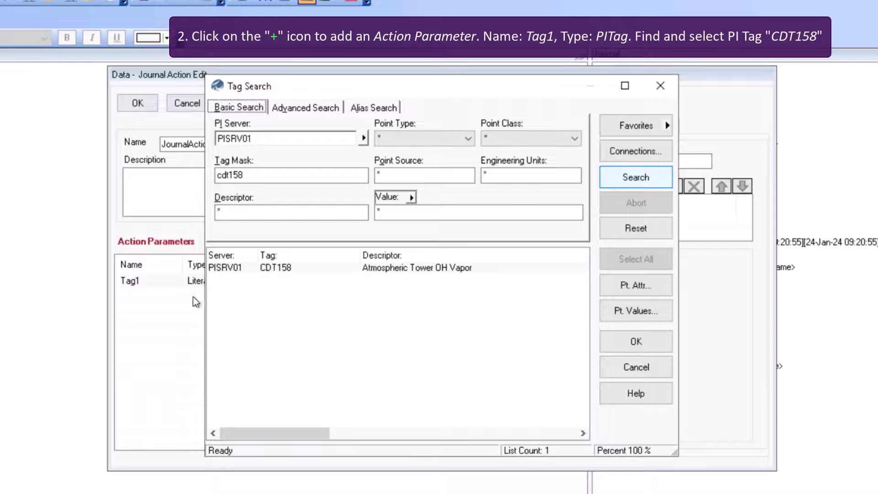
{"action": "left_click", "coordinate": [224, 269]}
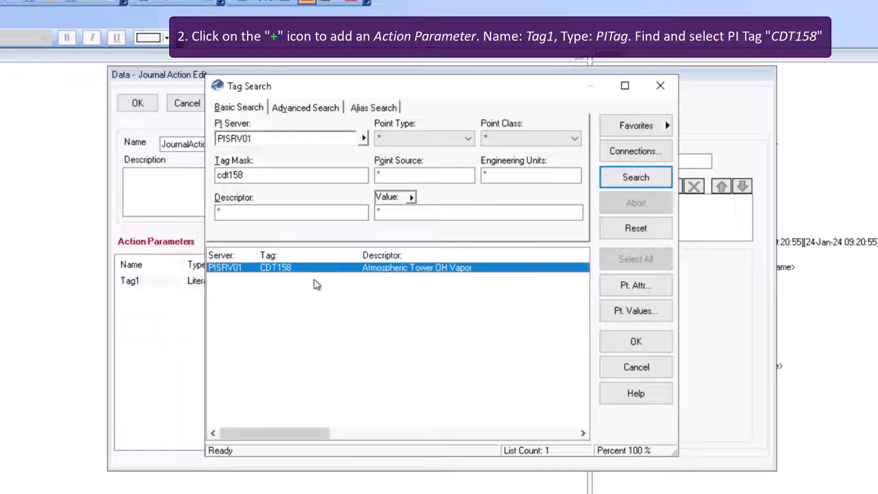
{"action": "left_click", "coordinate": [615, 348]}
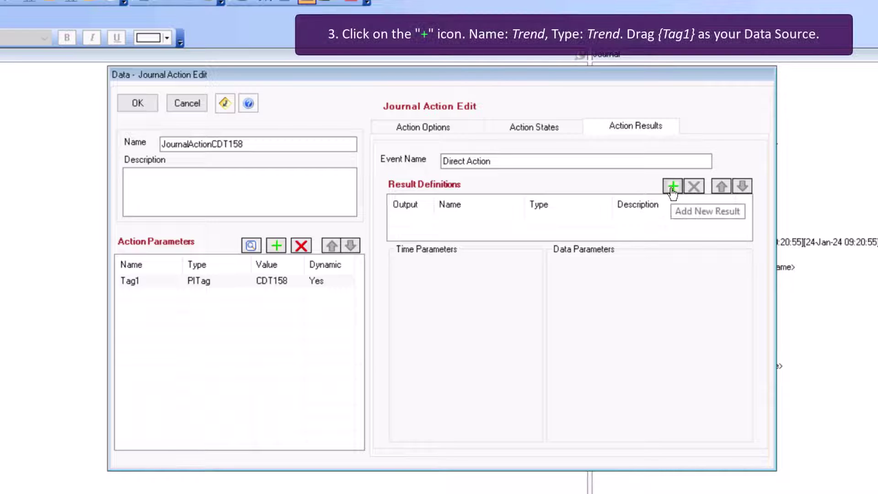
Step: Add a result definition named Trend of type Trend, with {Tag1} as its data source
{"action": "left_click", "coordinate": [672, 187]}
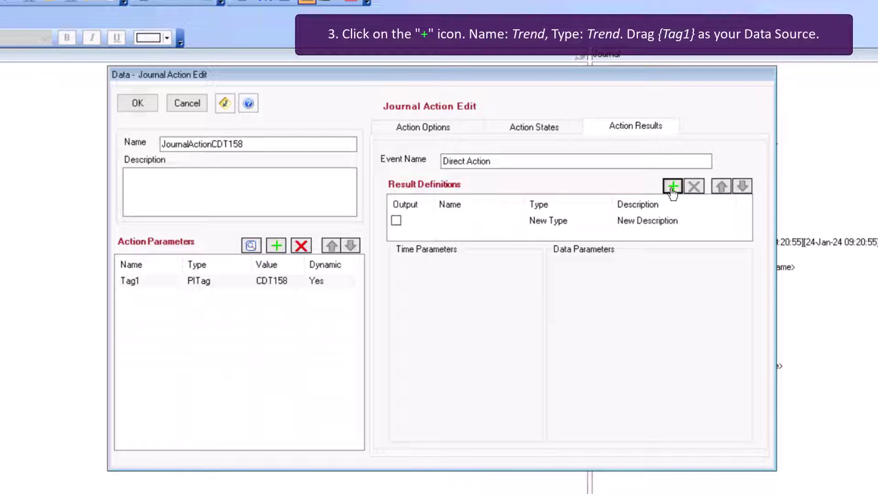
{"action": "left_click", "coordinate": [457, 221]}
{"action": "left_click", "coordinate": [457, 220]}
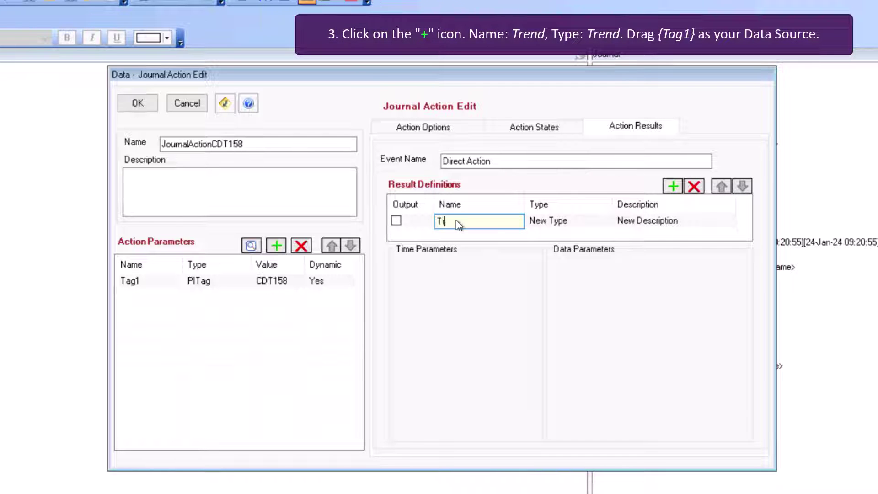
{"action": "type", "text": "Trend"}
{"action": "left_click", "coordinate": [600, 224]}
{"action": "left_click", "coordinate": [602, 224]}
{"action": "left_click", "coordinate": [601, 224]}
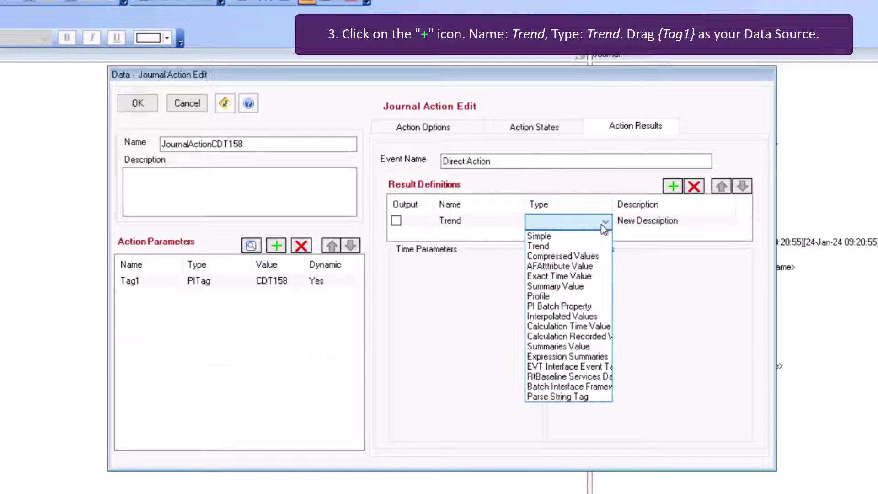
{"action": "left_click", "coordinate": [585, 251]}
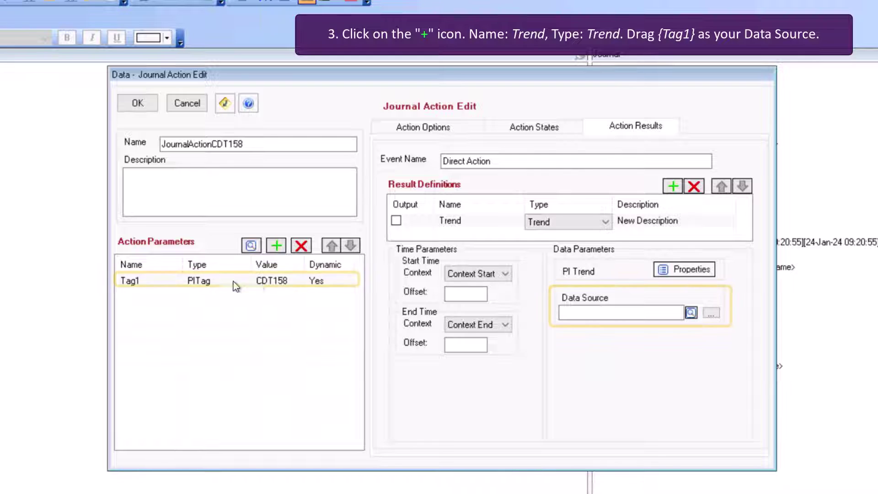
{"action": "left_click_drag", "start_coordinate": [231, 281], "coordinate": [580, 309]}
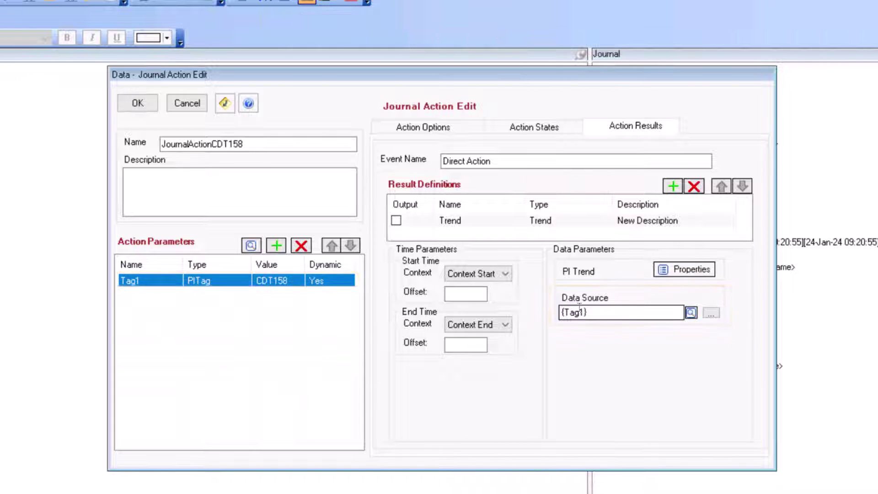
Step: Add a result definition named Summ of type Summary Value, with {Tag1} as its data source
{"action": "left_click", "coordinate": [679, 186]}
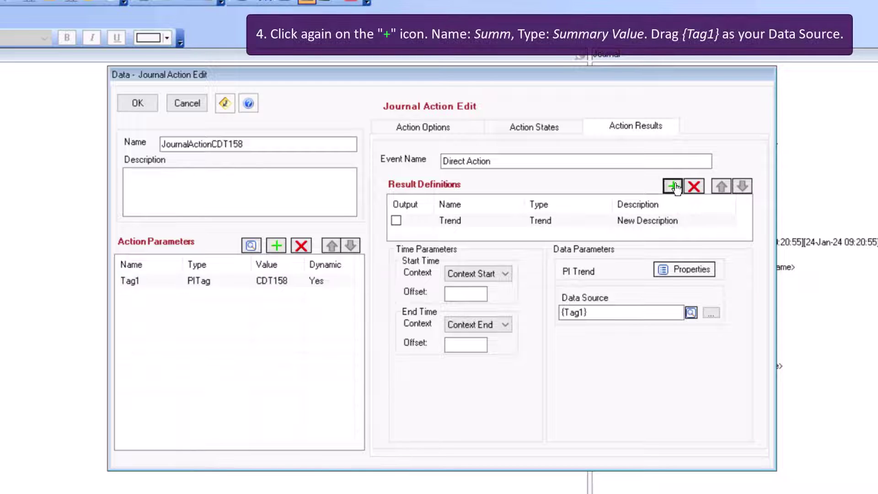
{"action": "left_click", "coordinate": [467, 235]}
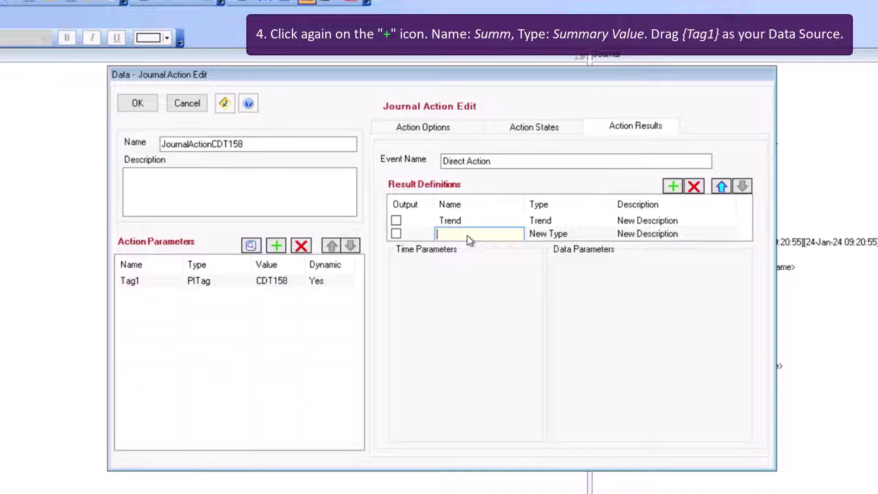
{"action": "type", "text": "Summ"}
{"action": "left_click", "coordinate": [556, 236]}
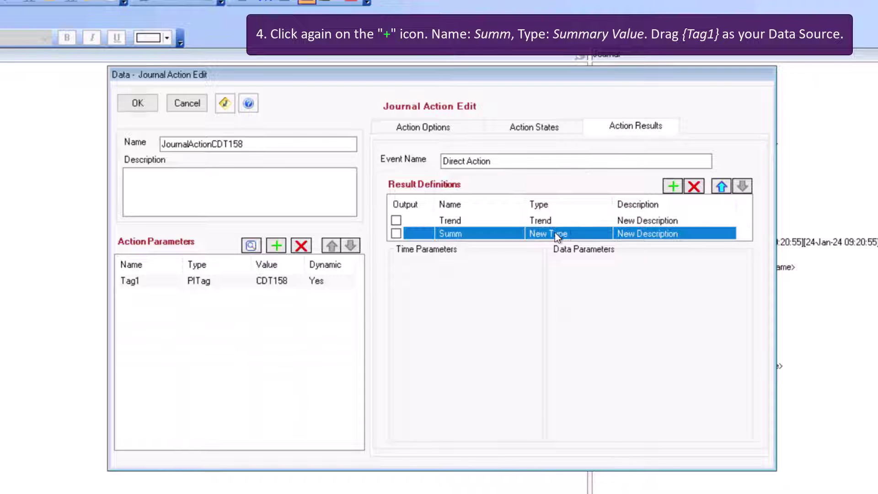
{"action": "left_click", "coordinate": [600, 235]}
{"action": "left_click", "coordinate": [606, 234]}
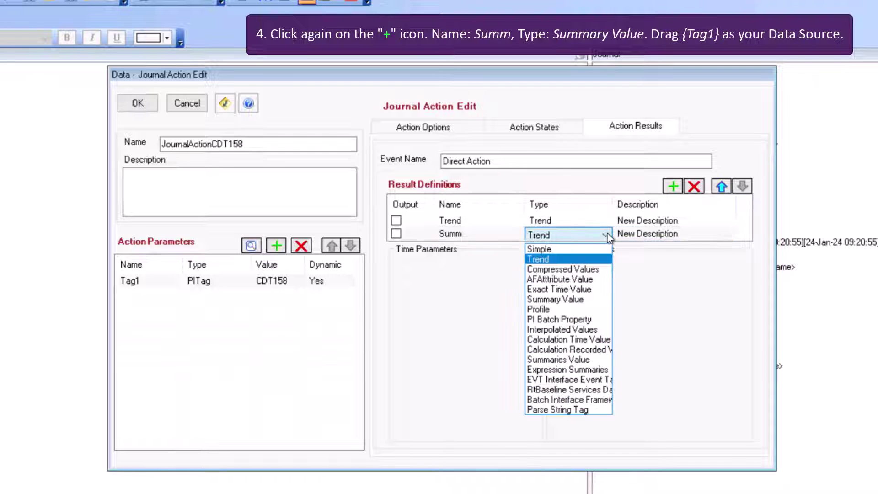
{"action": "left_click", "coordinate": [574, 299]}
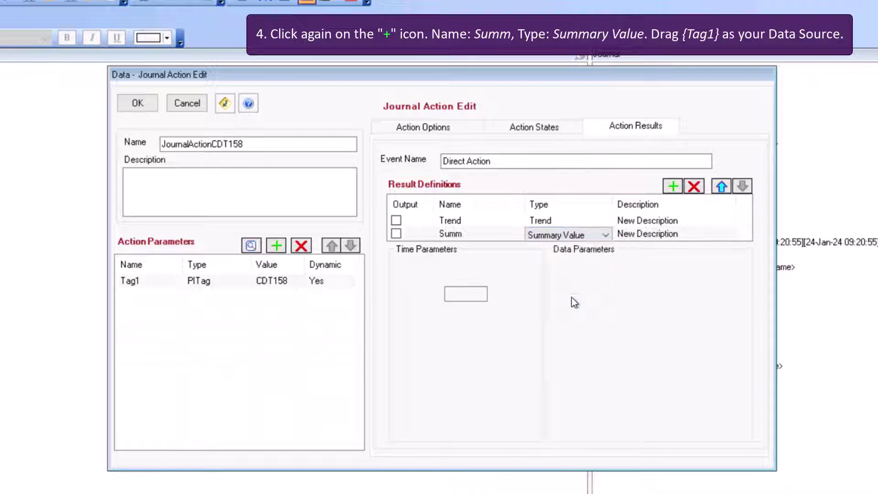
{"action": "left_click_drag", "start_coordinate": [290, 283], "coordinate": [593, 285]}
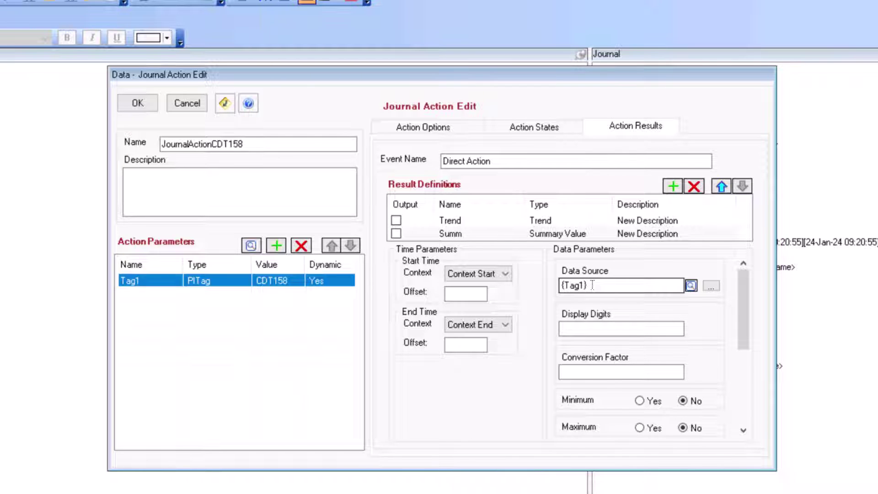
Step: Set Minimum, Maximum and Average to Yes for the Summ result
{"action": "left_click", "coordinate": [641, 401]}
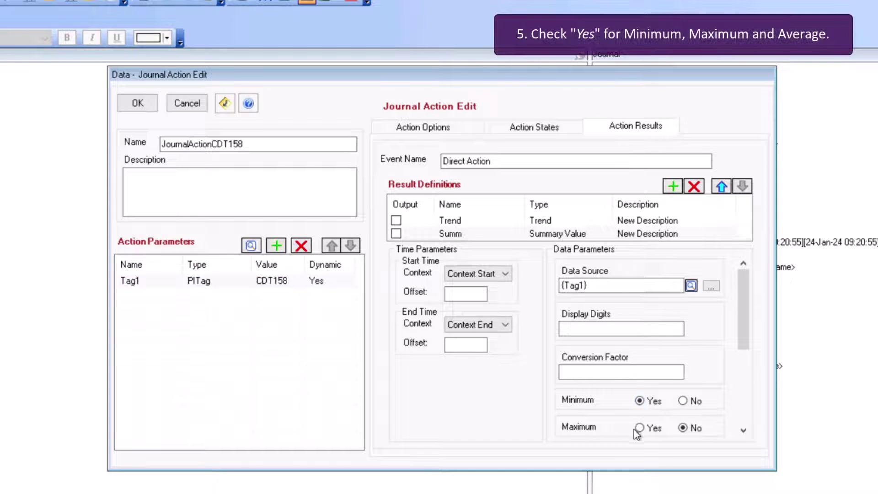
{"action": "left_click", "coordinate": [638, 428]}
{"action": "scroll", "coordinate": [640, 426], "scroll_direction": "down", "scroll_amount": 2}
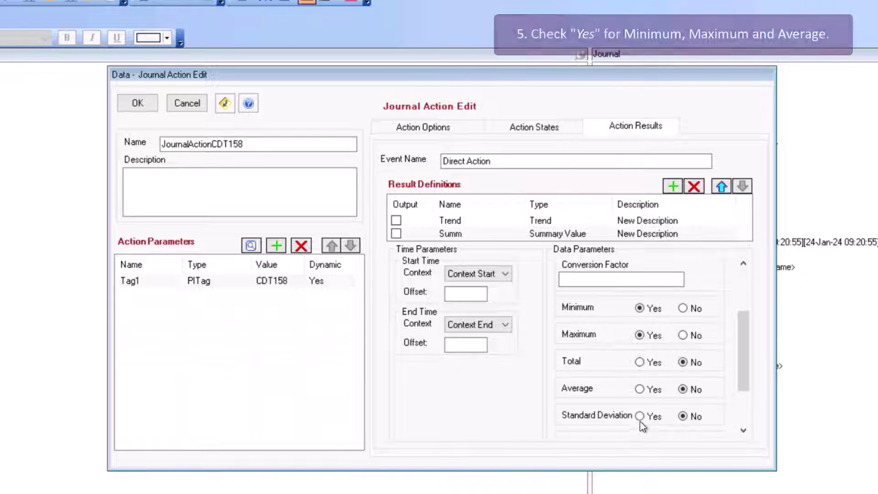
{"action": "left_click", "coordinate": [639, 389]}
Step: Add a result definition named Profile of type Profile, with {Tag1} as its data source
{"action": "left_click", "coordinate": [671, 187]}
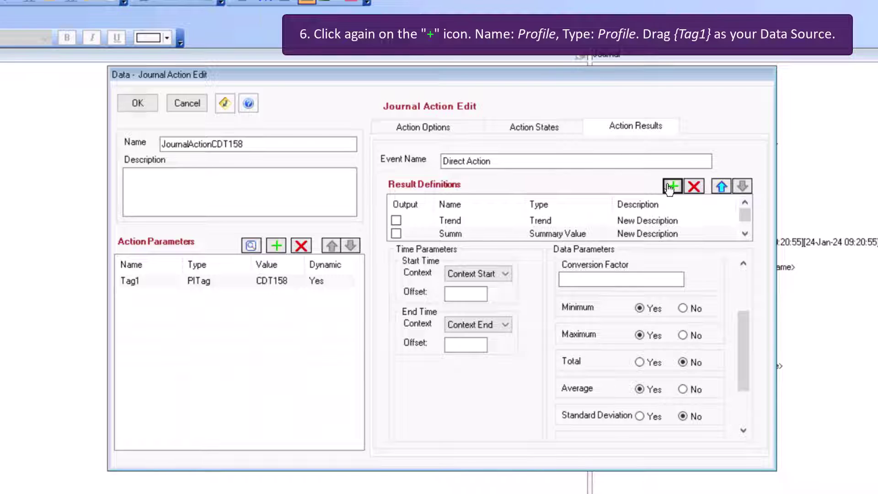
{"action": "scroll", "coordinate": [507, 234], "scroll_direction": "down", "scroll_amount": 1}
{"action": "left_click", "coordinate": [506, 234]}
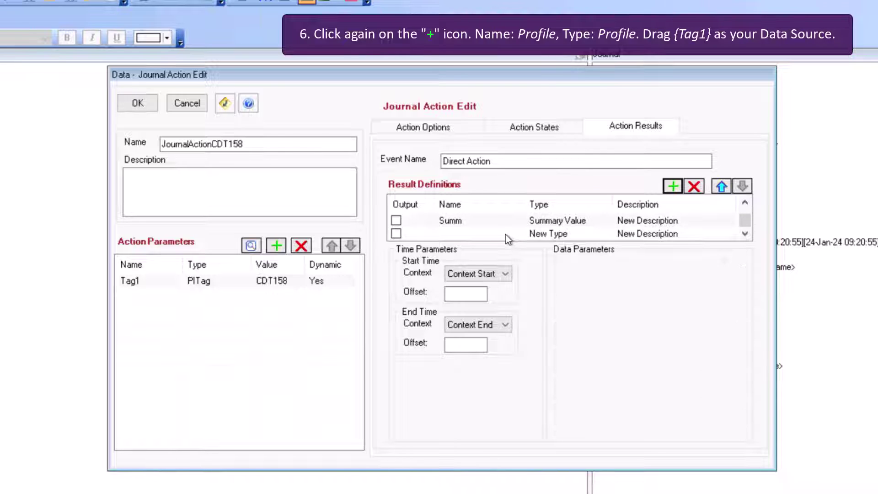
{"action": "type", "text": "Profile"}
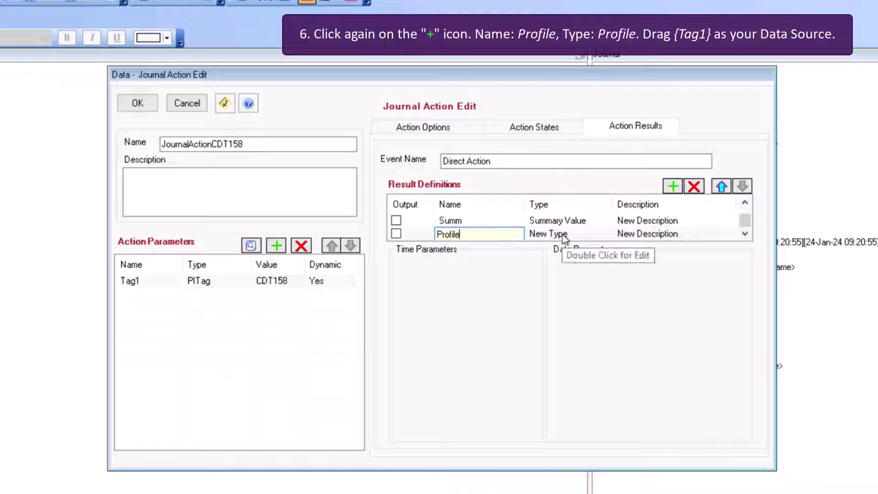
{"action": "double_click", "coordinate": [606, 234]}
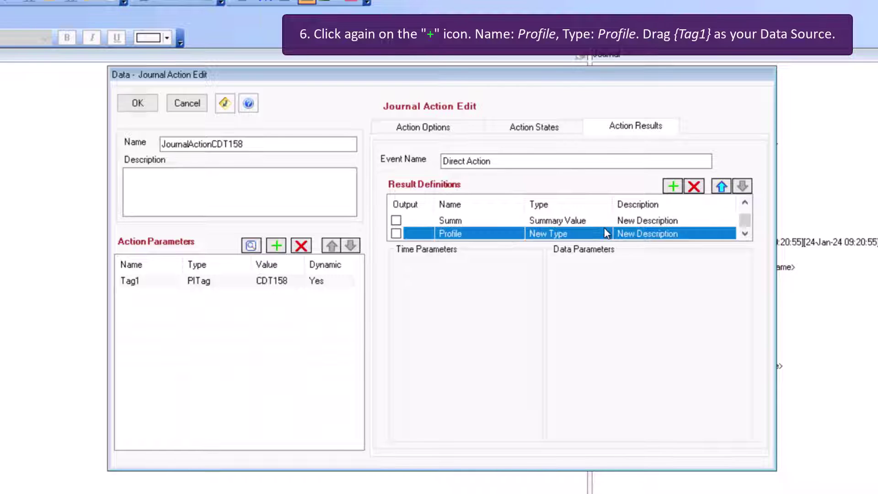
{"action": "left_click", "coordinate": [607, 235]}
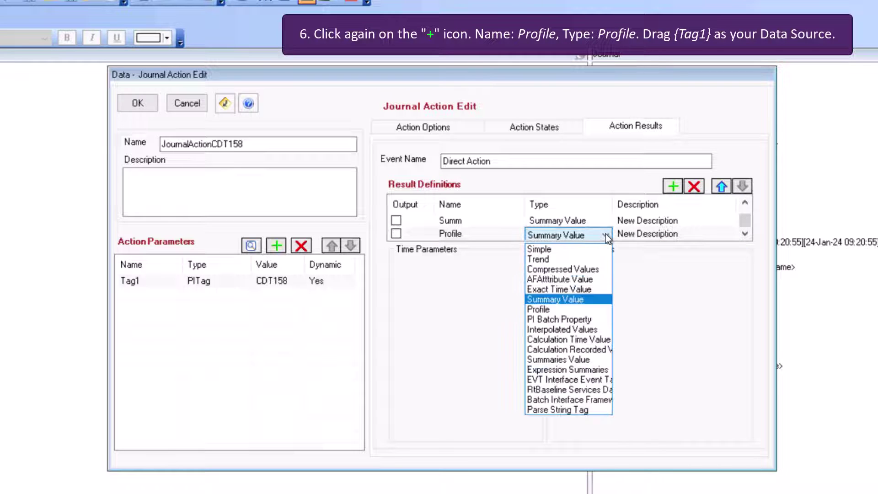
{"action": "left_click", "coordinate": [547, 310]}
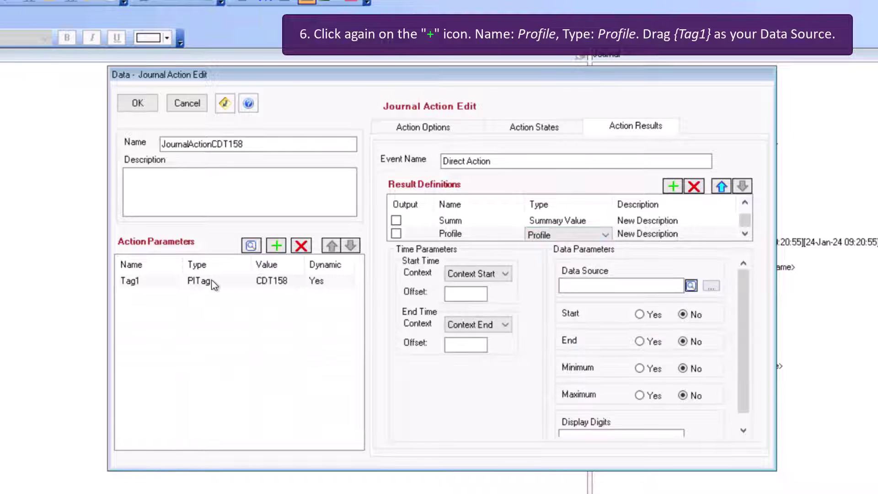
{"action": "left_click_drag", "start_coordinate": [263, 284], "coordinate": [580, 286]}
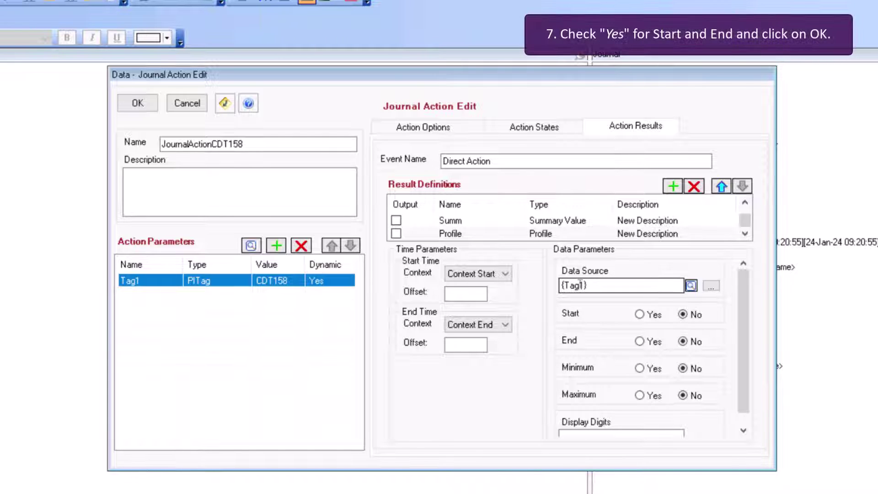
Step: Set Start and End to Yes for the Profile result and accept the journal action
{"action": "left_click", "coordinate": [642, 315]}
{"action": "left_click", "coordinate": [640, 342]}
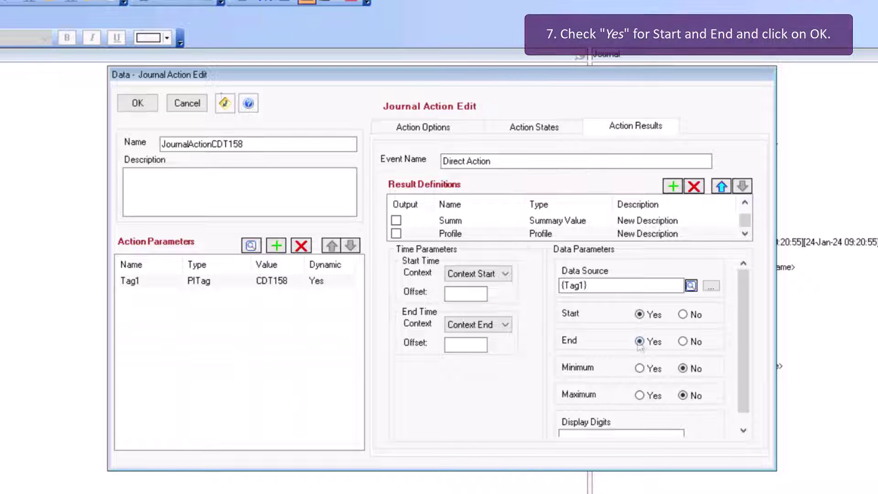
{"action": "left_click", "coordinate": [138, 103]}
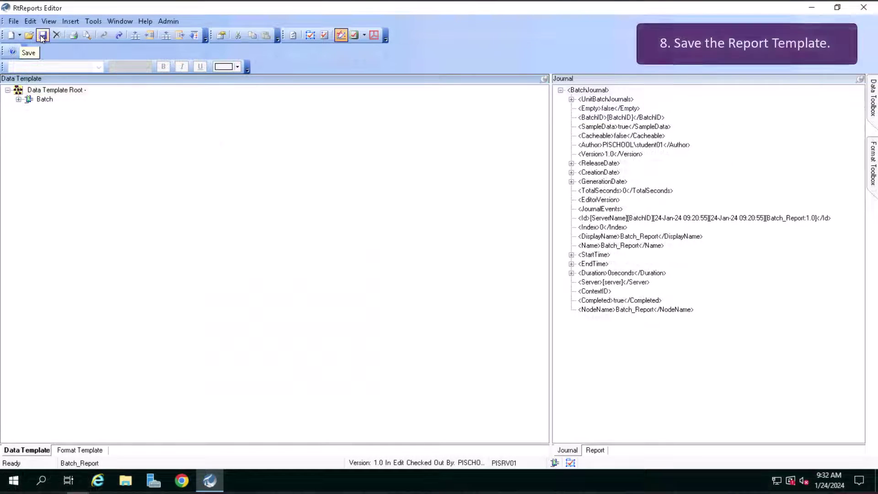
Step: Refresh the report and examine the generated JournalEvent under JournalEvents in the batch journal
{"action": "left_click", "coordinate": [49, 21]}
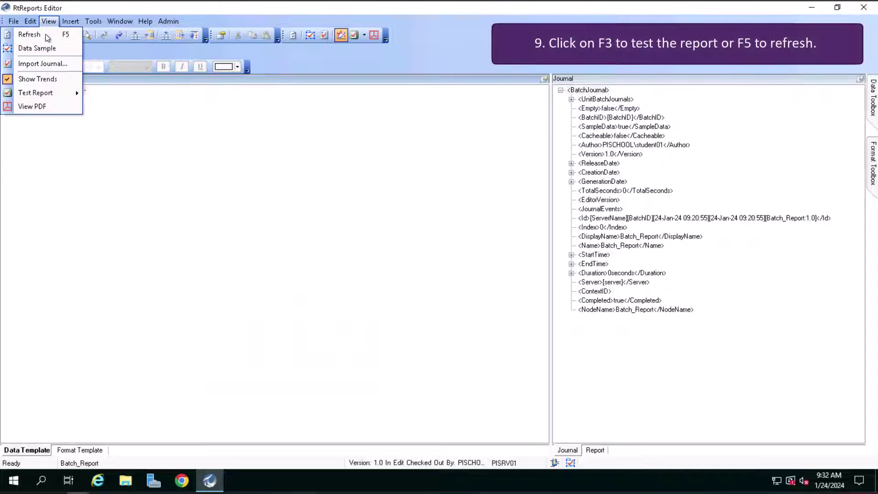
{"action": "left_click", "coordinate": [45, 34]}
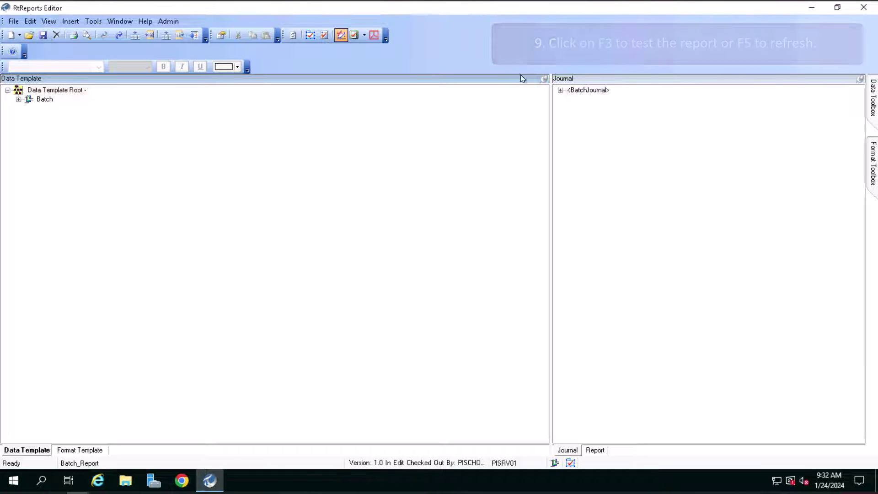
{"action": "left_click", "coordinate": [561, 90]}
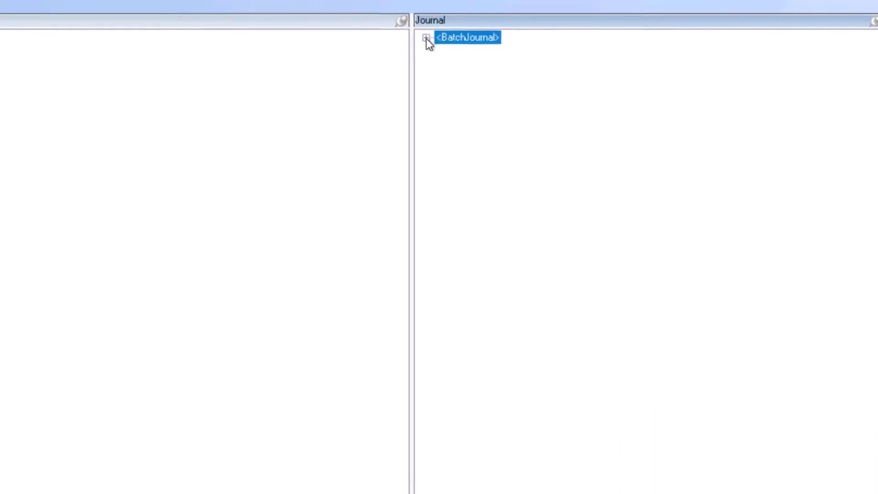
{"action": "left_click", "coordinate": [426, 38]}
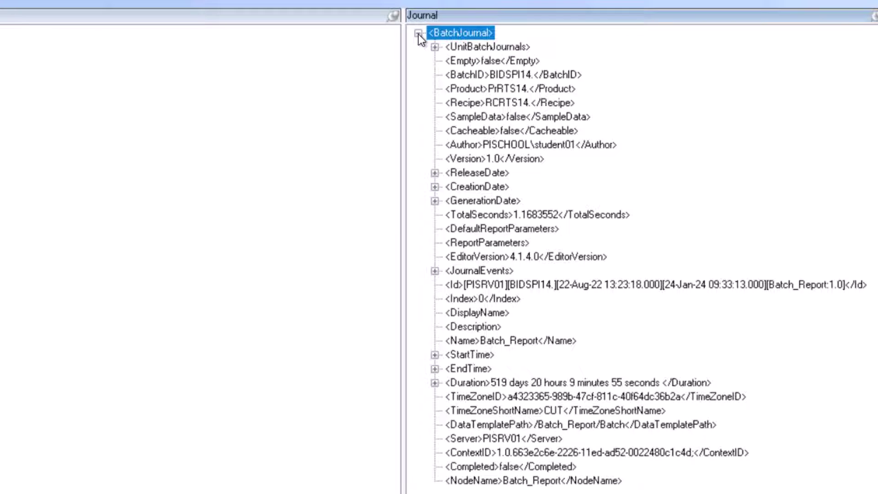
{"action": "left_click", "coordinate": [436, 271]}
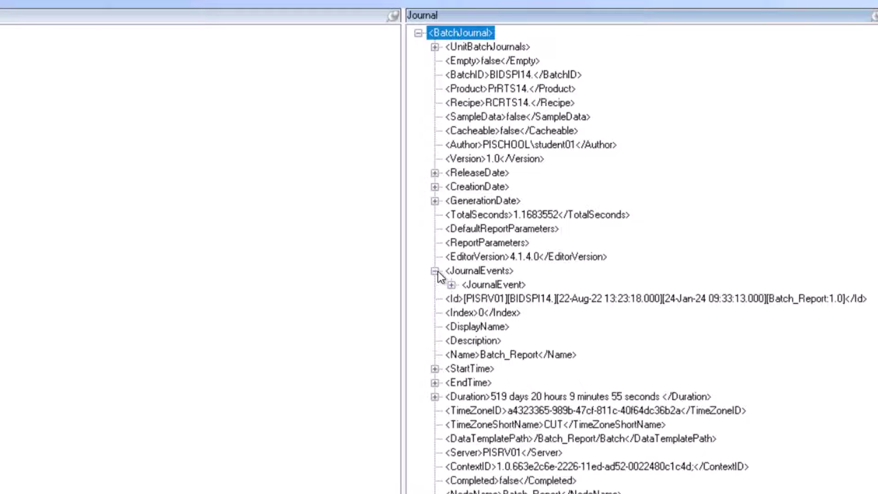
{"action": "left_click", "coordinate": [451, 285]}
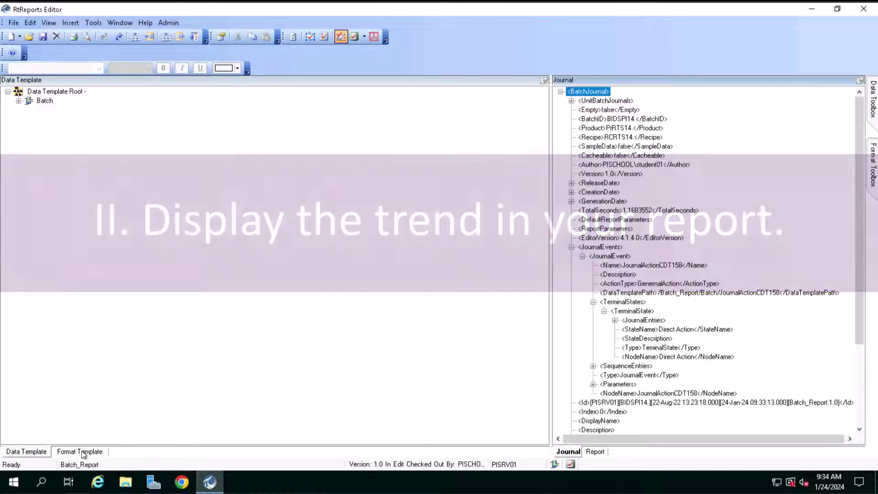
Step: Insert a trend node into MainContent of the format template's MainSection
{"action": "left_click", "coordinate": [82, 451]}
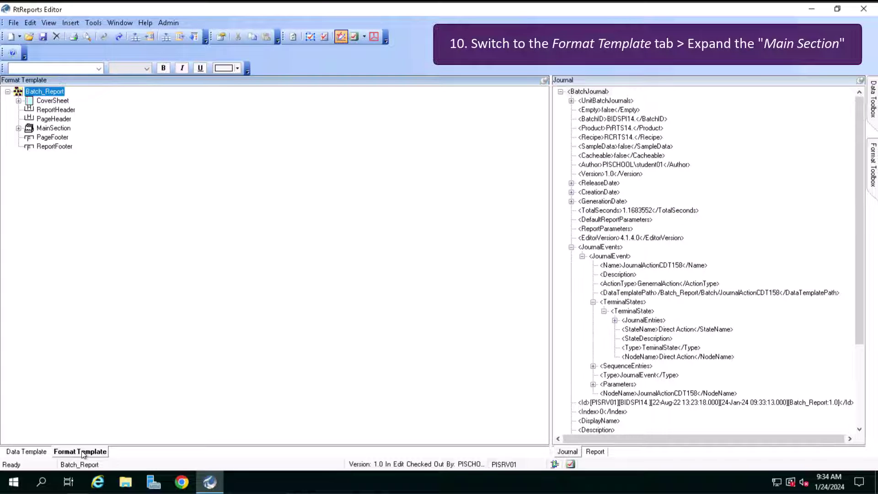
{"action": "left_click", "coordinate": [19, 129]}
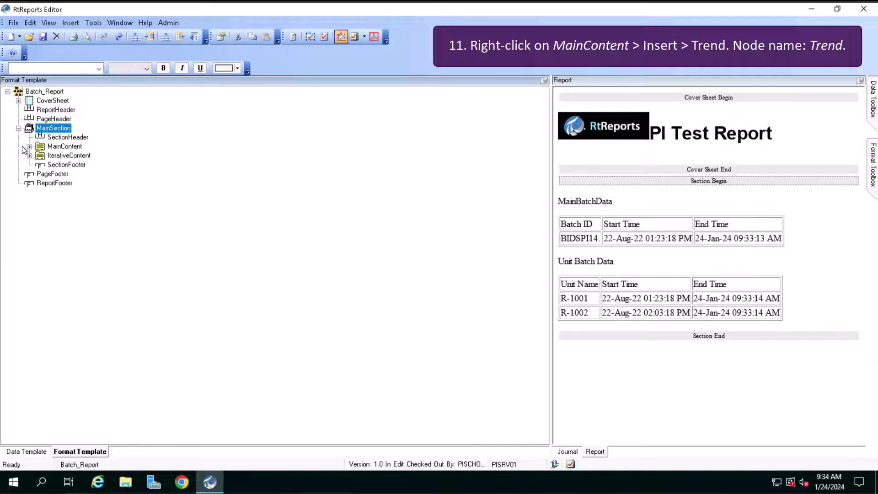
{"action": "right_click", "coordinate": [59, 146]}
{"action": "mouse_move", "coordinate": [54, 261]}
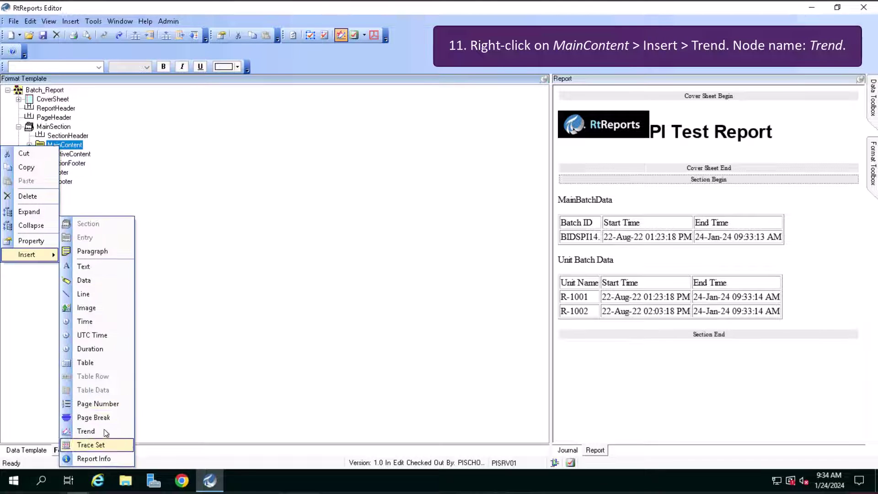
{"action": "left_click", "coordinate": [105, 430]}
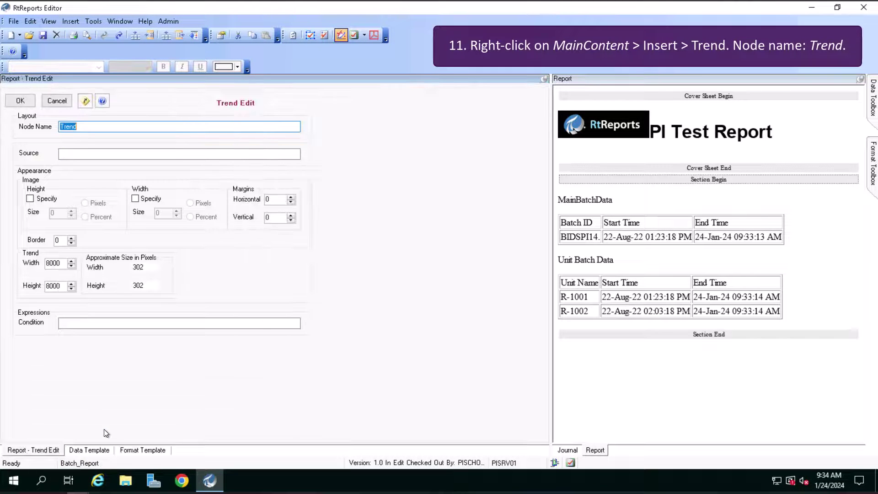
Step: Set the trend's source to the Value of the result labelled Trend from the JournalActionCDT158 journal entry
{"action": "left_click", "coordinate": [568, 450]}
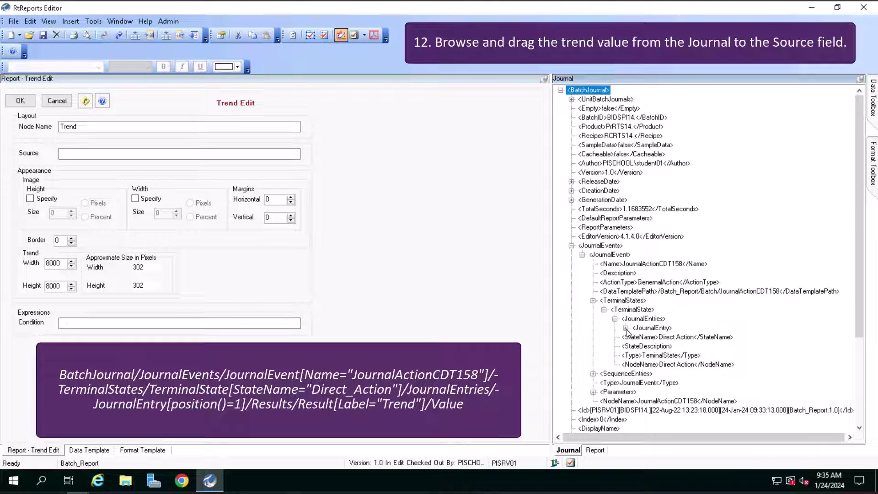
{"action": "left_click", "coordinate": [615, 319]}
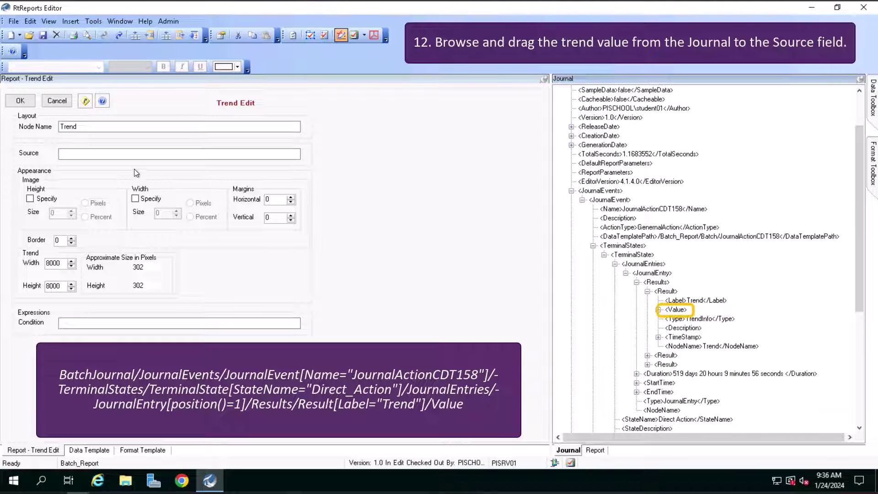
{"action": "left_click_drag", "start_coordinate": [126, 156], "coordinate": [125, 156]}
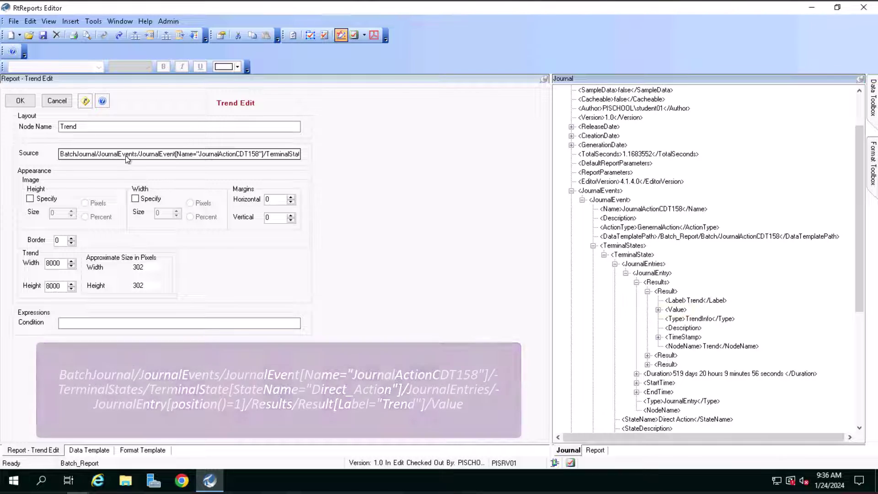
Step: Set the trend width to 18000 and accept the trend settings
{"action": "left_click_drag", "start_coordinate": [67, 264], "coordinate": [24, 257]}
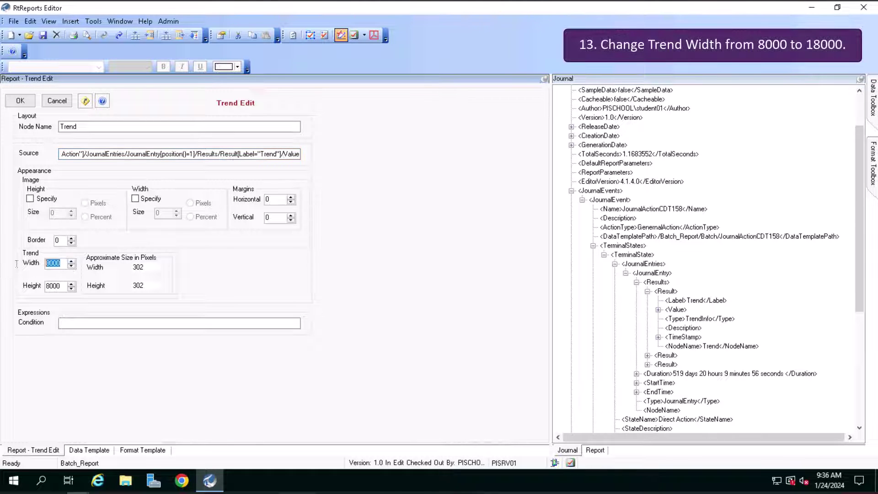
{"action": "type", "text": "1"}
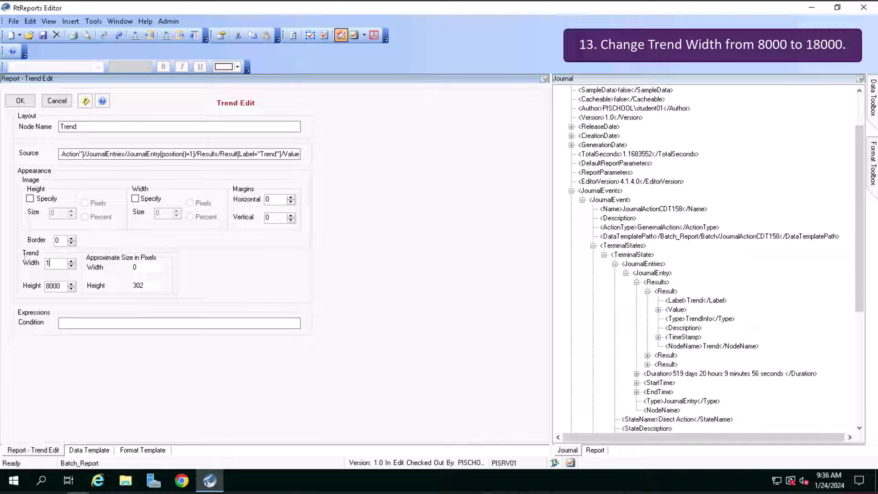
{"action": "type", "text": "8000"}
{"action": "left_click", "coordinate": [20, 100]}
Step: Save the report template and refresh the report to display the trend
{"action": "left_click", "coordinate": [43, 36]}
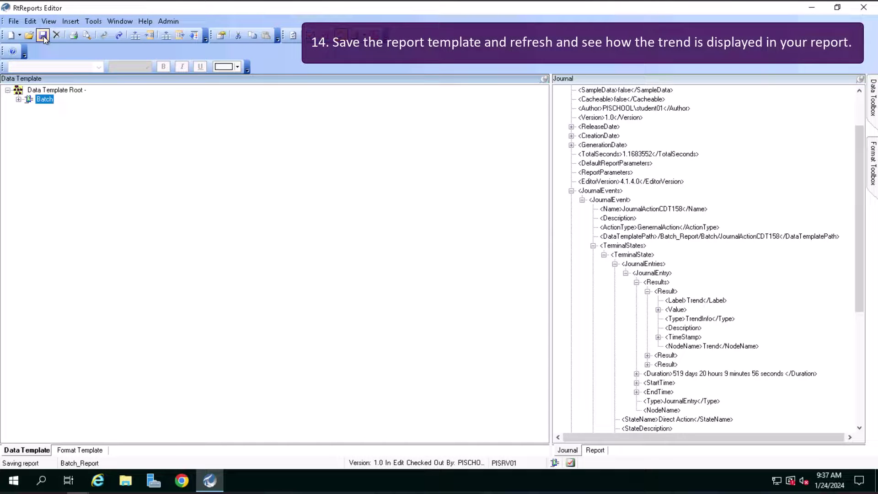
{"action": "left_click", "coordinate": [53, 22]}
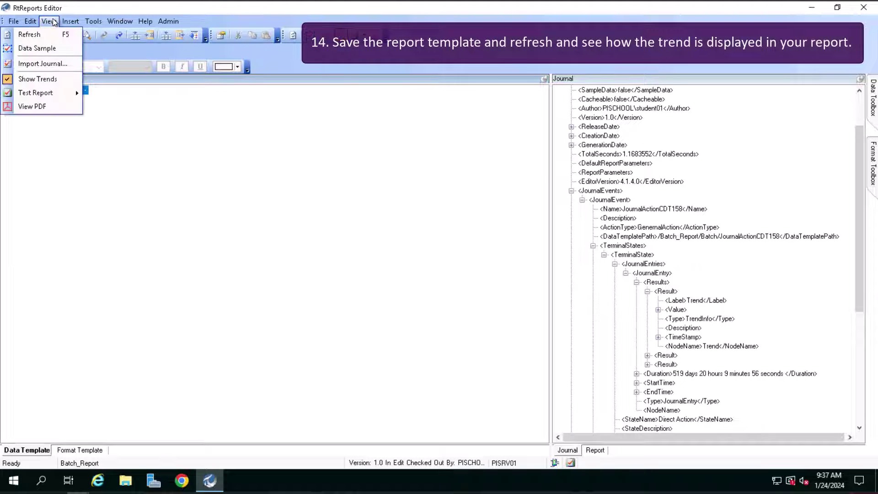
{"action": "left_click", "coordinate": [46, 34]}
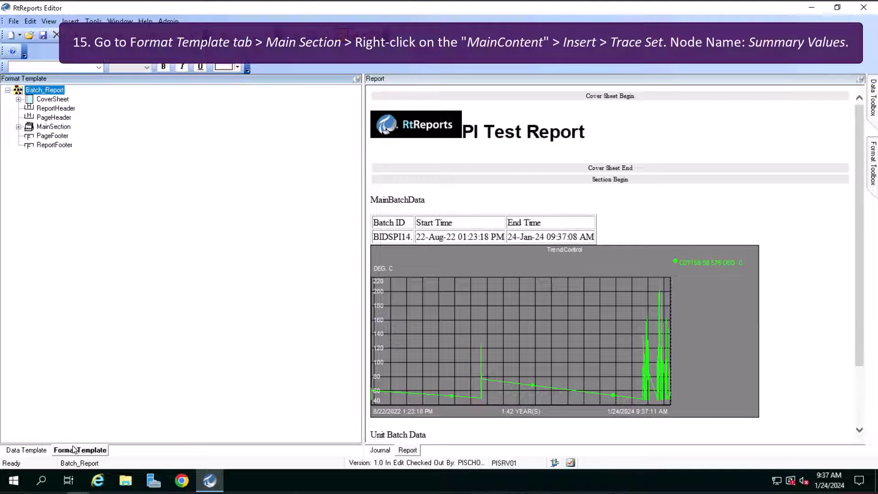
Step: Insert a trace set with the node name Summary Values into MainContent of the format template
{"action": "left_click", "coordinate": [19, 127]}
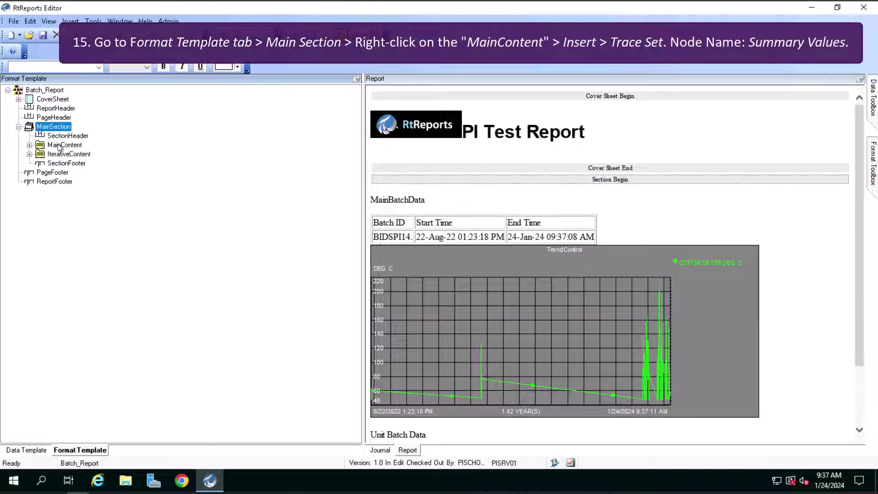
{"action": "right_click", "coordinate": [59, 146]}
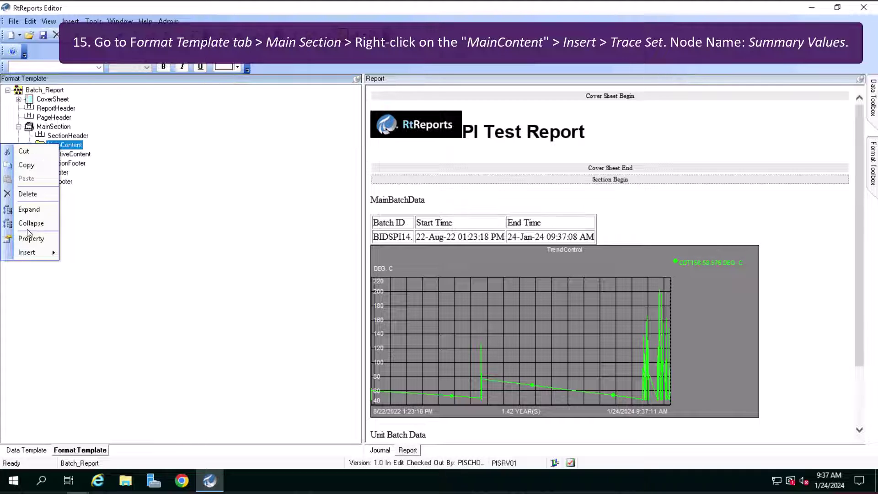
{"action": "left_click", "coordinate": [25, 253]}
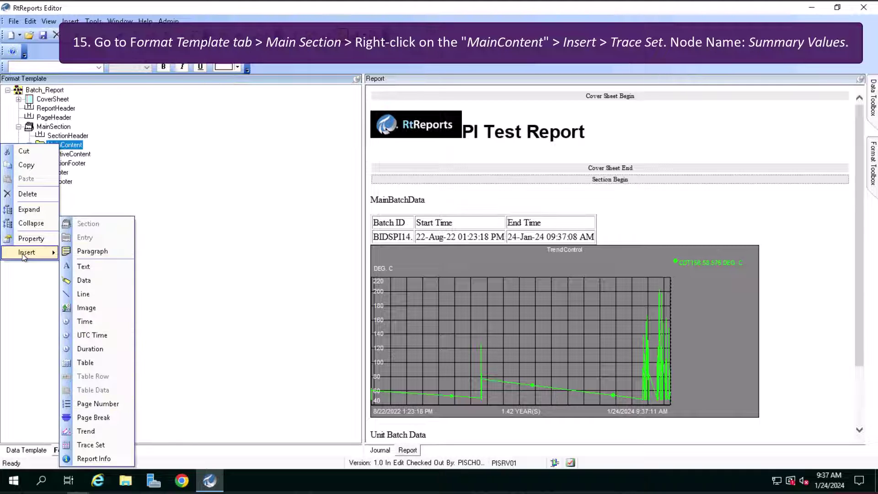
{"action": "left_click", "coordinate": [89, 444]}
{"action": "type", "text": "S"}
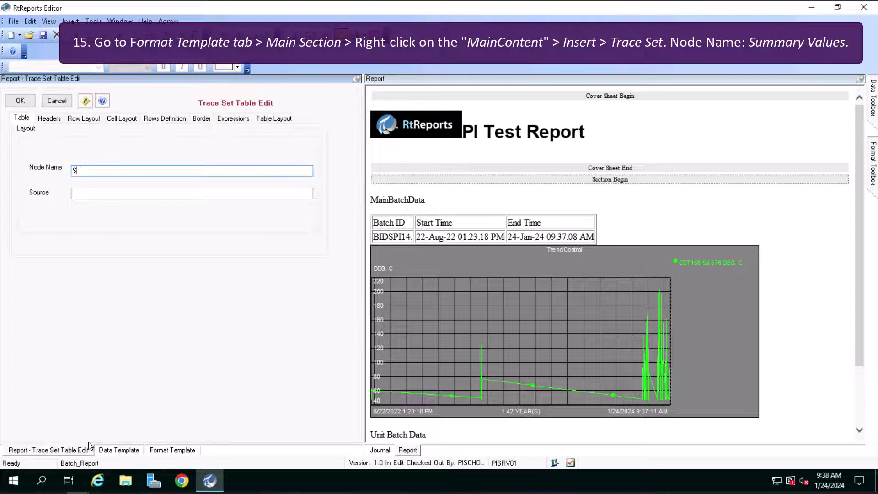
{"action": "type", "text": "ummary Values"}
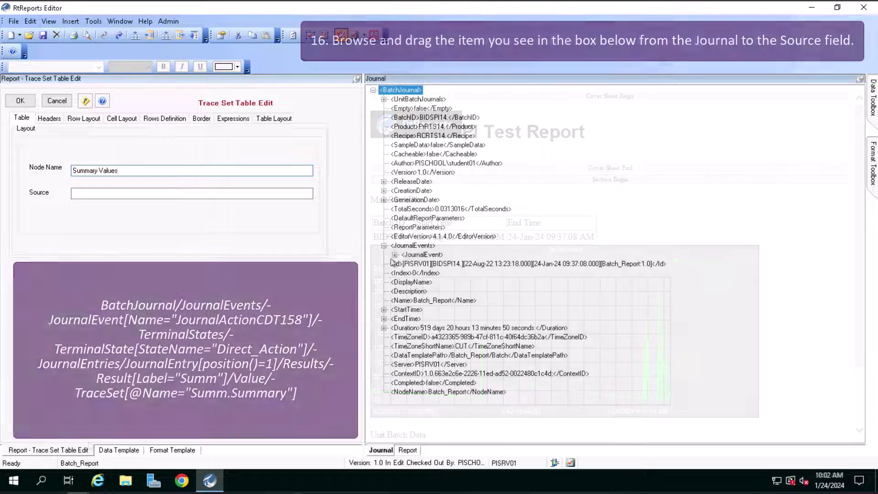
Step: Set the Summary Values source to the Summ.Summary TraceSet from the journal's Summ result and accept the table
{"action": "left_click", "coordinate": [395, 255]}
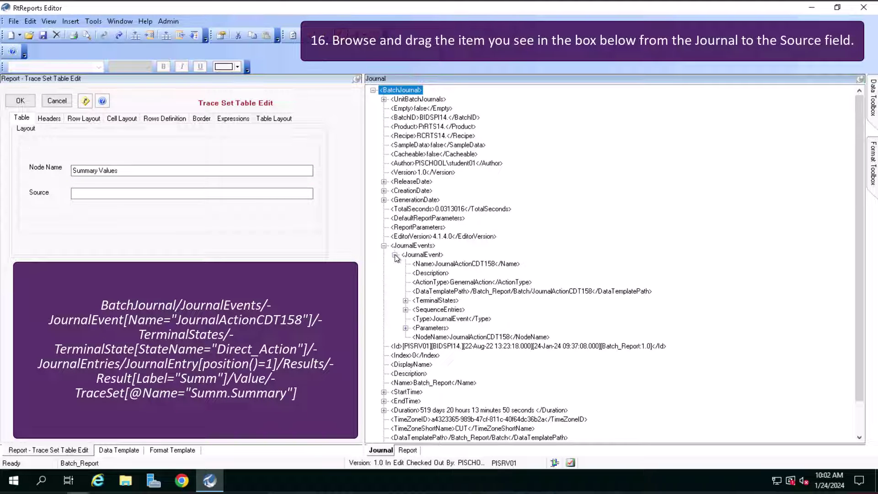
{"action": "left_click", "coordinate": [405, 301]}
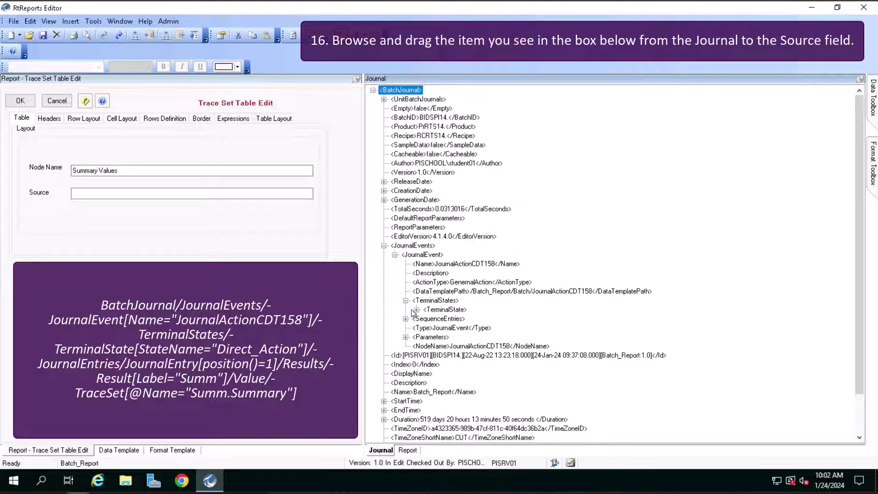
{"action": "left_click", "coordinate": [416, 309]}
{"action": "left_click", "coordinate": [427, 319]}
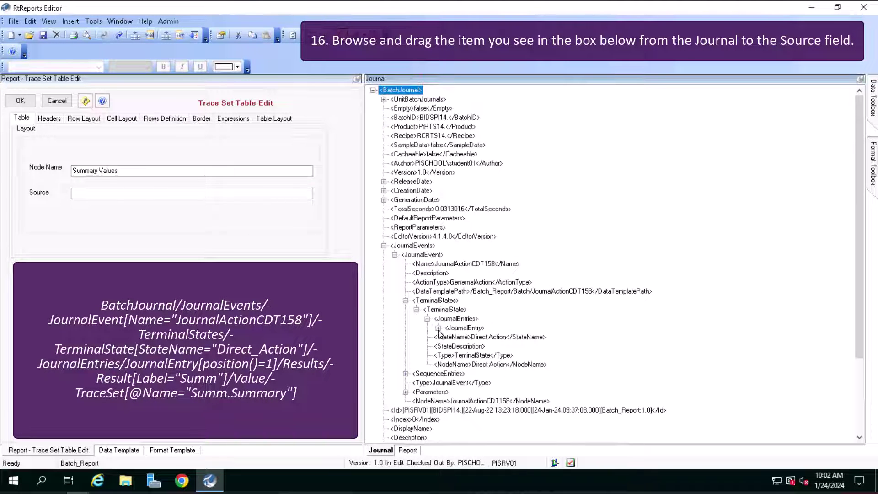
{"action": "left_click", "coordinate": [439, 328]}
{"action": "left_click", "coordinate": [449, 338]}
{"action": "left_click", "coordinate": [460, 355]}
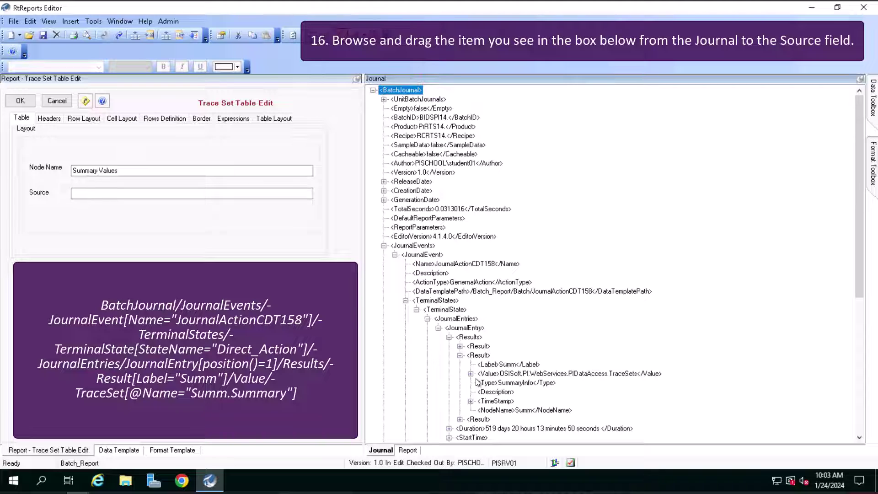
{"action": "left_click", "coordinate": [471, 374]}
{"action": "left_click", "coordinate": [482, 382]}
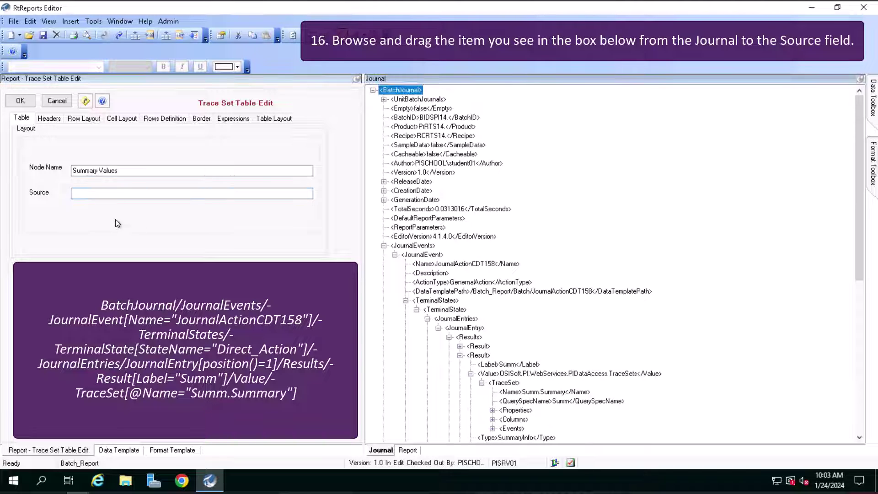
{"action": "left_click_drag", "start_coordinate": [118, 223], "coordinate": [132, 201]}
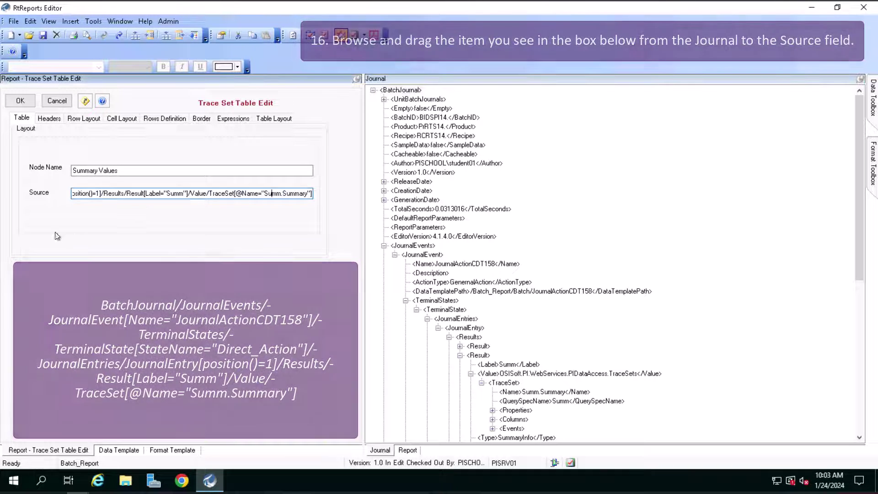
{"action": "left_click", "coordinate": [20, 101]}
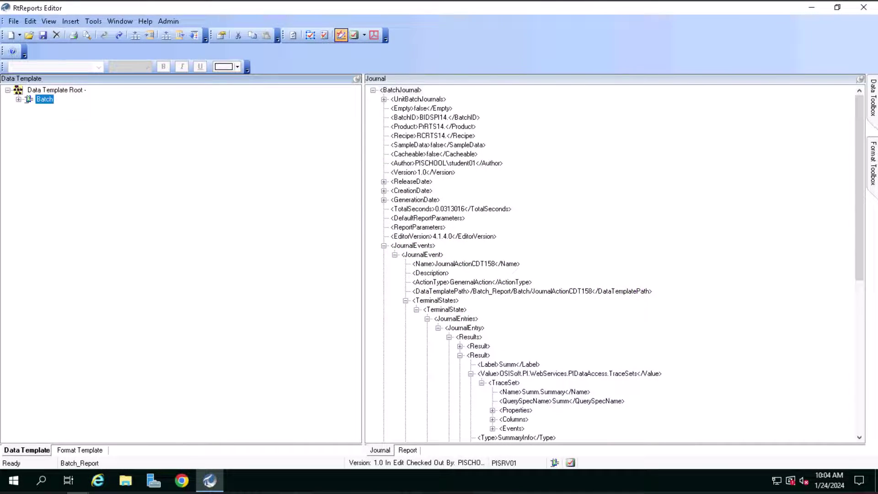
Step: Remove the Time, ErrorCode, ErrorDescription and IsGood columns from the Summary Values table's row definition
{"action": "left_click", "coordinate": [68, 450]}
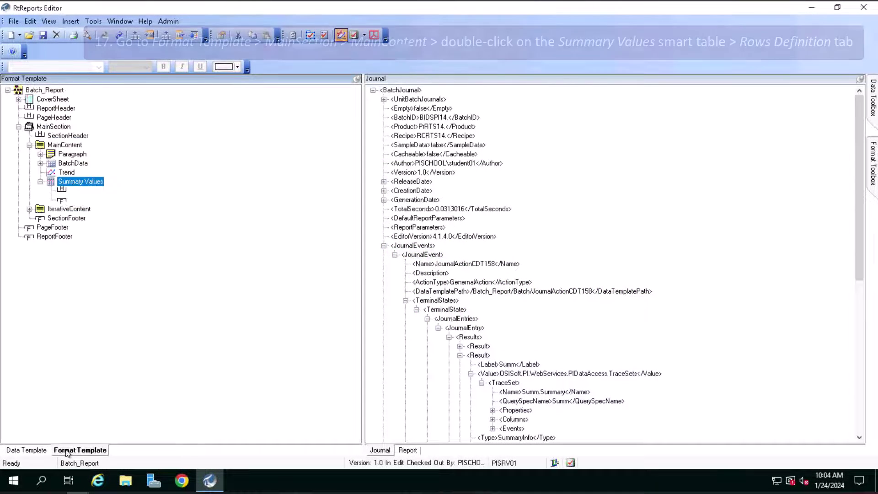
{"action": "double_click", "coordinate": [92, 181]}
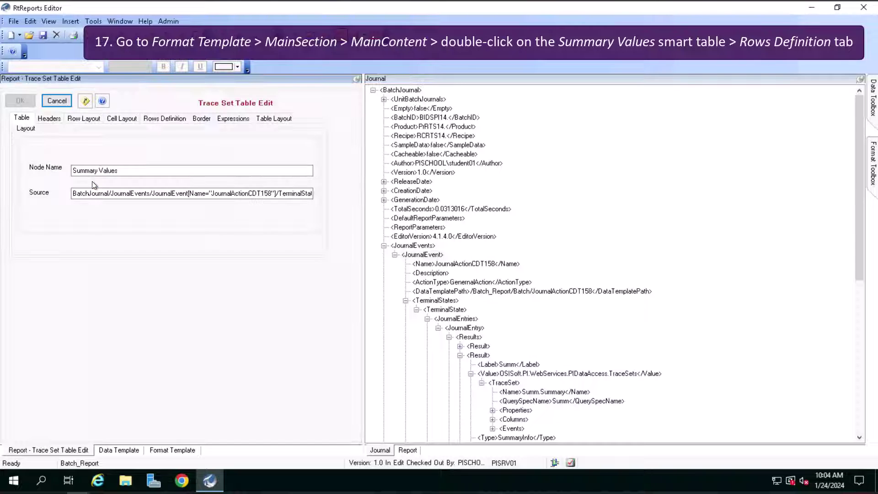
{"action": "left_click", "coordinate": [179, 119]}
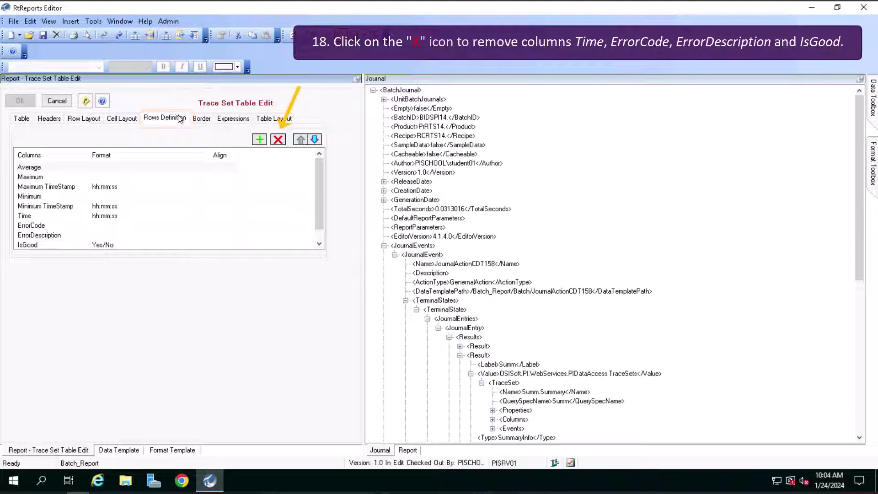
{"action": "left_click", "coordinate": [73, 215]}
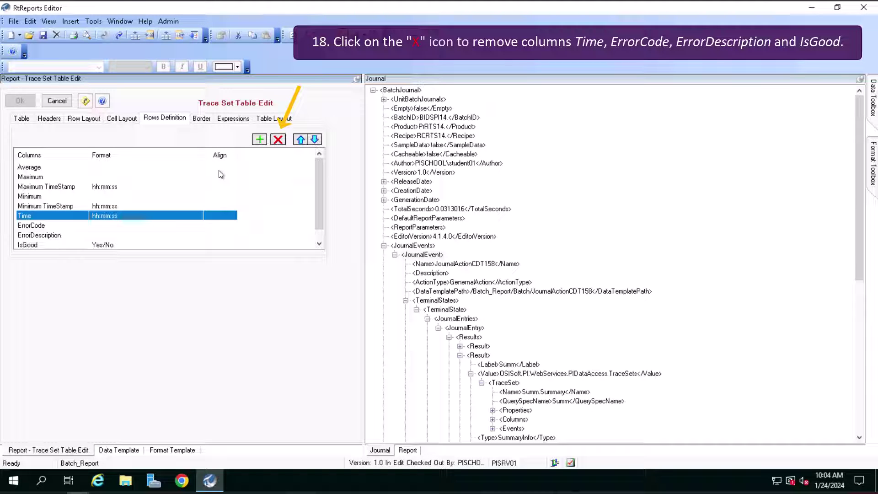
{"action": "left_click", "coordinate": [278, 139]}
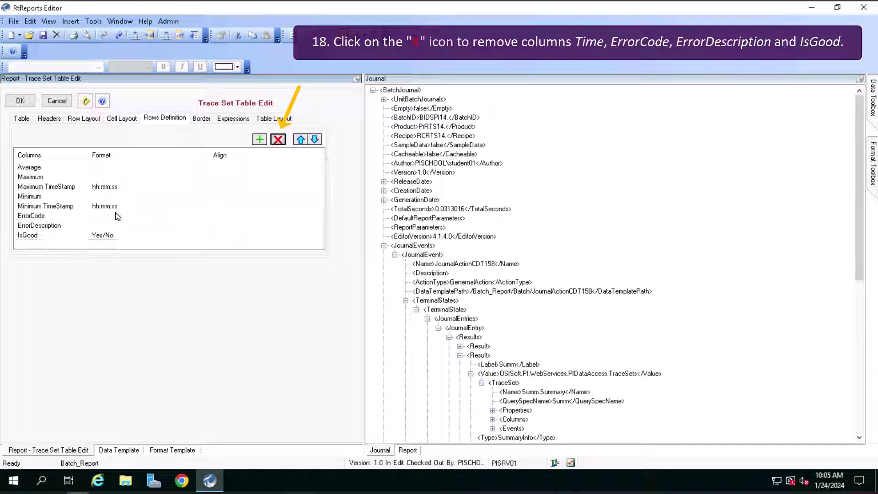
{"action": "left_click", "coordinate": [117, 216]}
{"action": "left_click", "coordinate": [277, 139]}
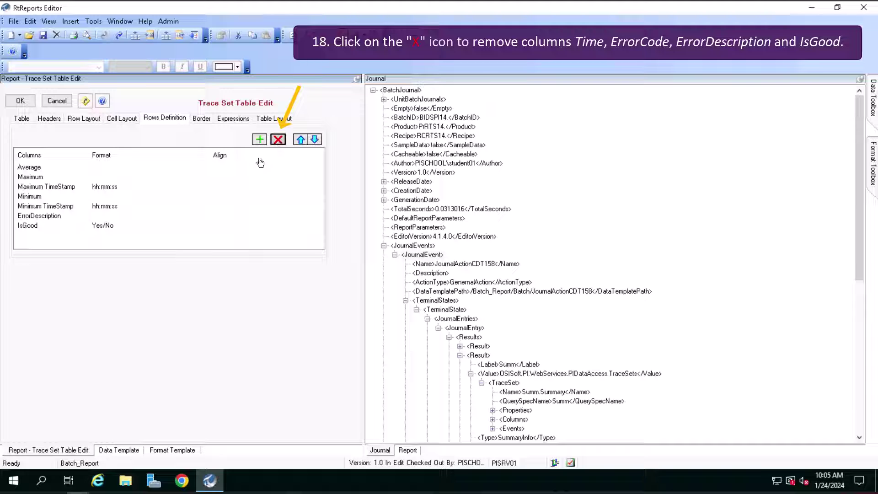
{"action": "left_click", "coordinate": [185, 215]}
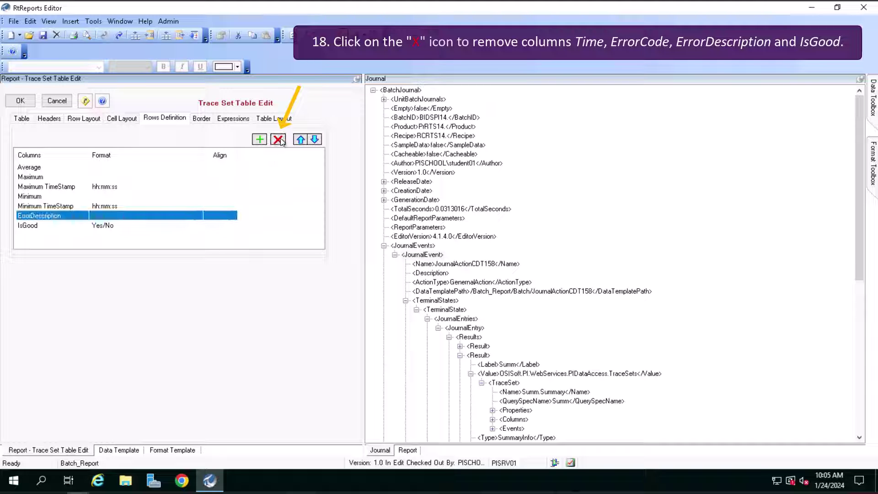
{"action": "left_click", "coordinate": [278, 139]}
{"action": "left_click", "coordinate": [183, 215]}
{"action": "left_click", "coordinate": [278, 139]}
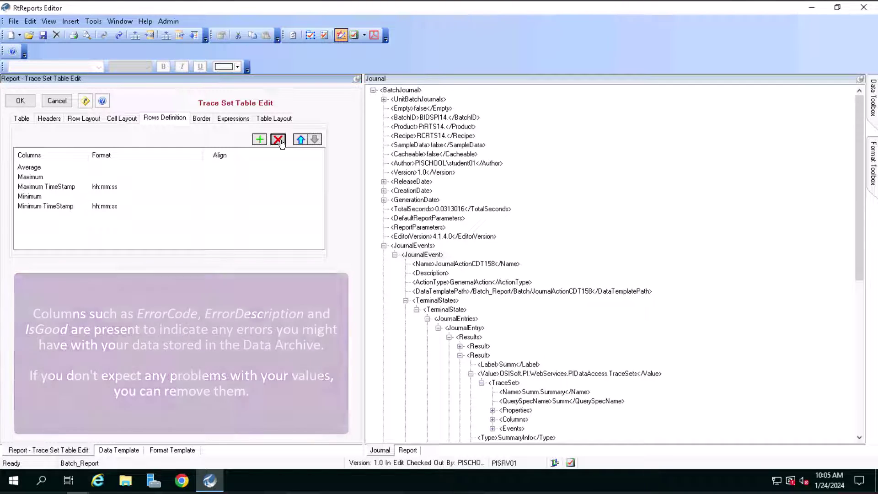
Step: Set the Summary Values table's frame to Border with a border width of 1 and accept the table
{"action": "left_click", "coordinate": [204, 119]}
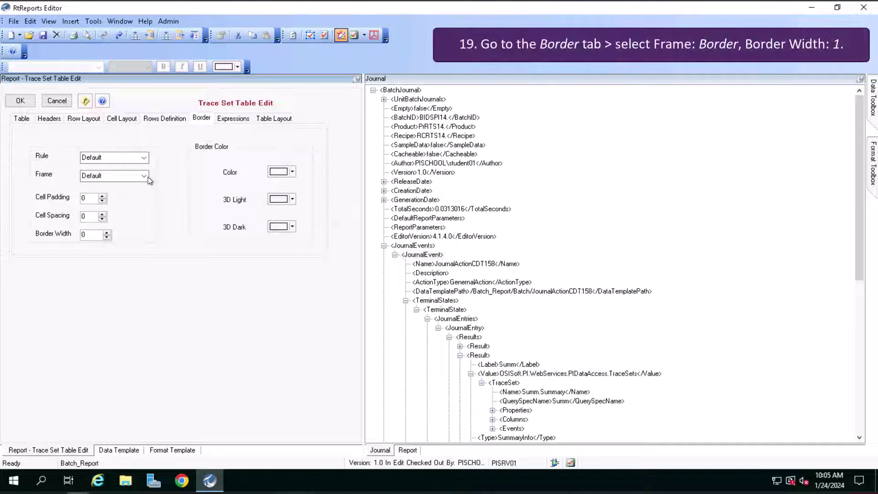
{"action": "left_click", "coordinate": [146, 177]}
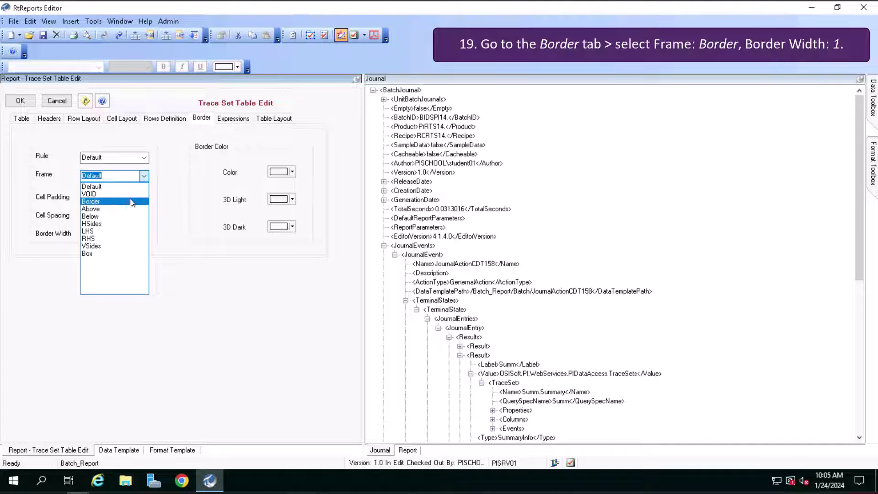
{"action": "left_click", "coordinate": [92, 201]}
{"action": "left_click", "coordinate": [108, 233]}
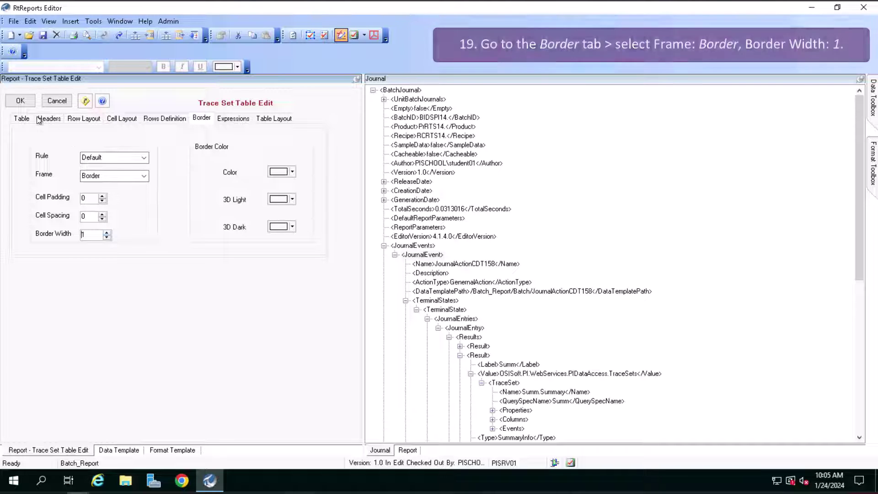
{"action": "left_click", "coordinate": [23, 101]}
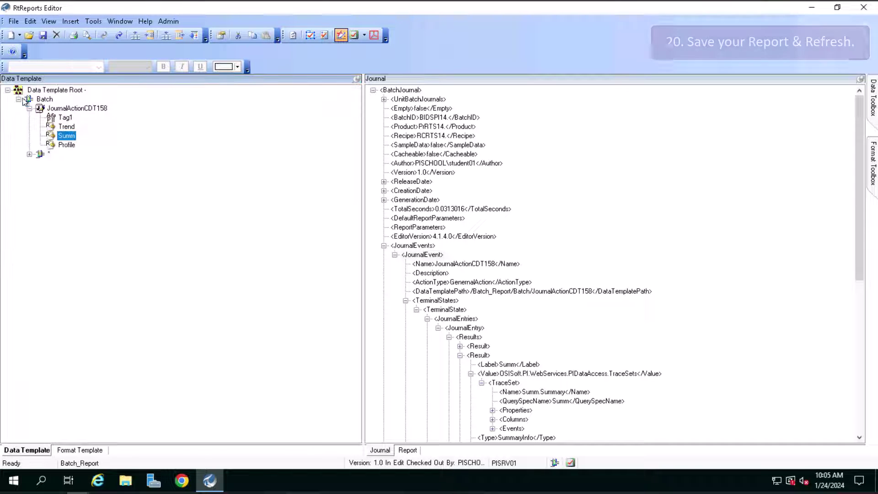
Step: Save the report template and refresh the report with the edited summary table
{"action": "left_click", "coordinate": [40, 36]}
{"action": "left_click", "coordinate": [52, 22]}
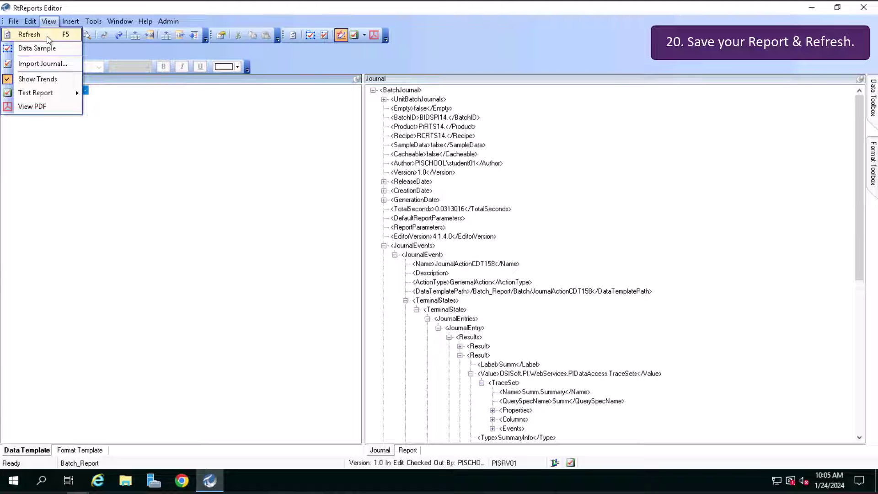
{"action": "left_click", "coordinate": [46, 35]}
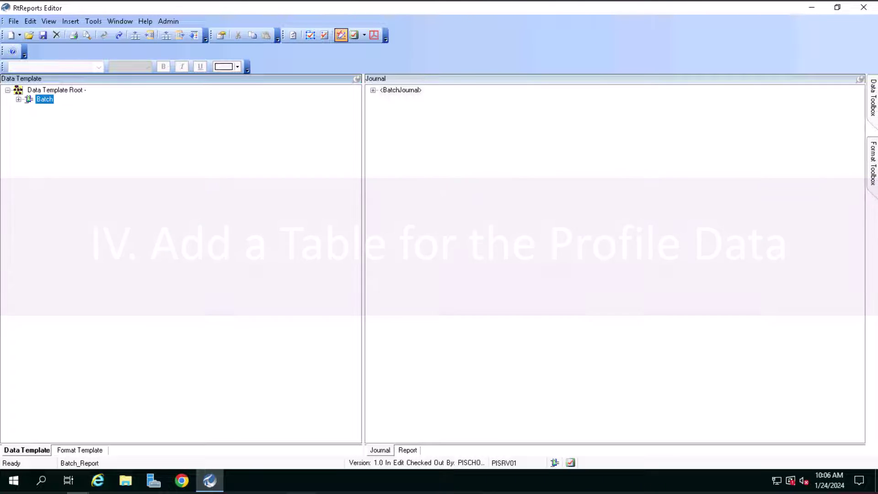
Step: Insert a table with 1 row and 4 columns into MainContent of the format template
{"action": "left_click", "coordinate": [67, 452]}
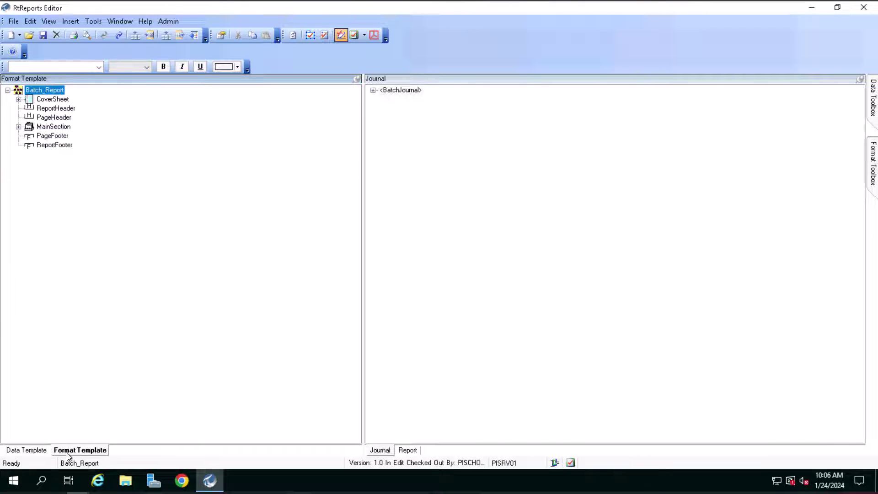
{"action": "left_click", "coordinate": [19, 128]}
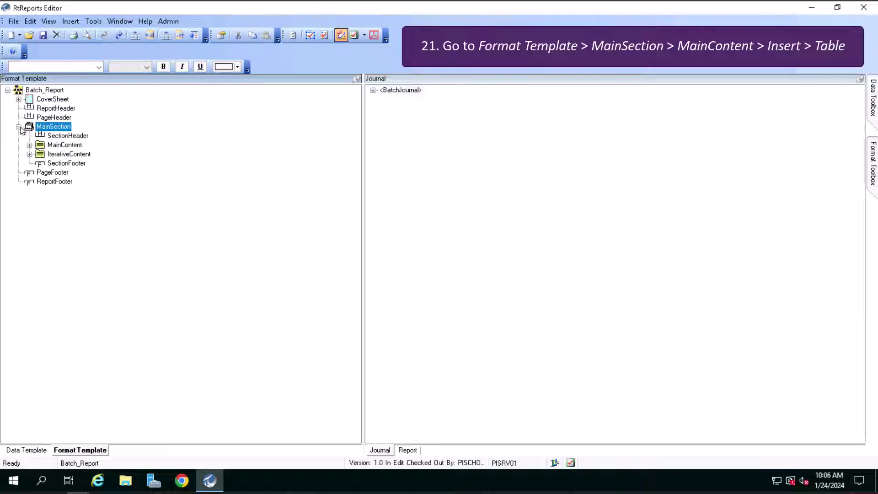
{"action": "left_click", "coordinate": [59, 148]}
{"action": "right_click", "coordinate": [57, 147]}
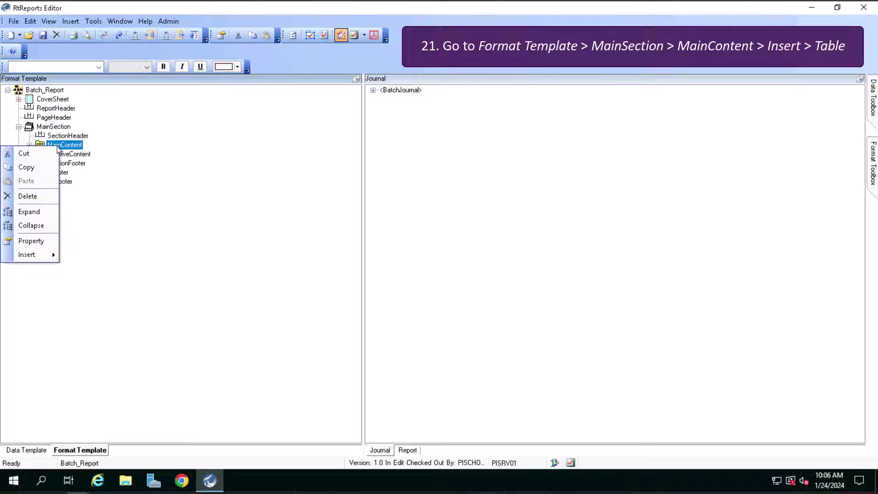
{"action": "mouse_move", "coordinate": [45, 264]}
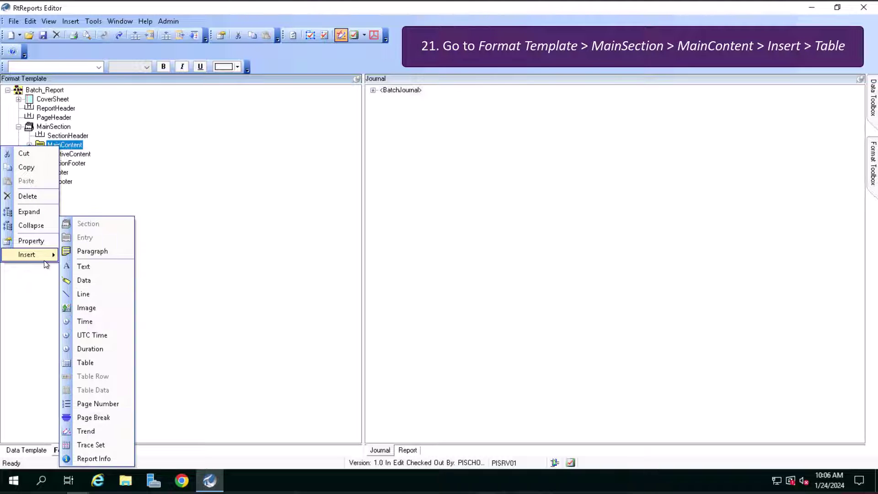
{"action": "left_click", "coordinate": [86, 363]}
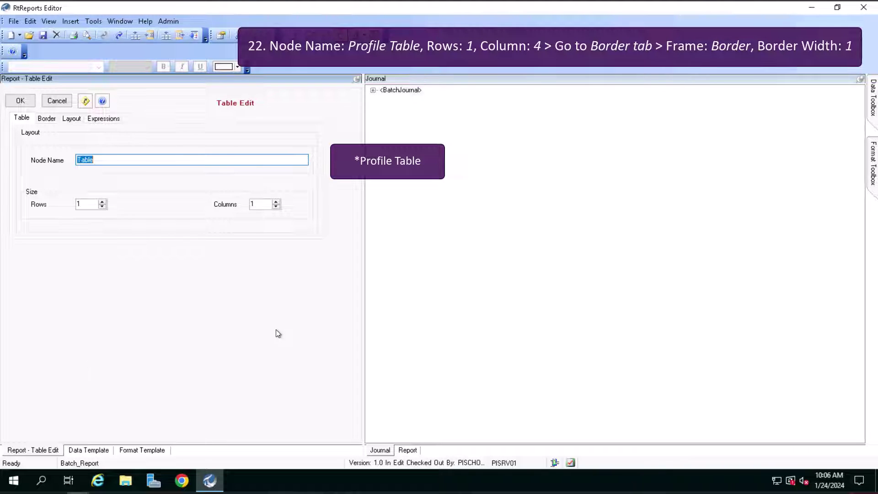
{"action": "left_click", "coordinate": [276, 202]}
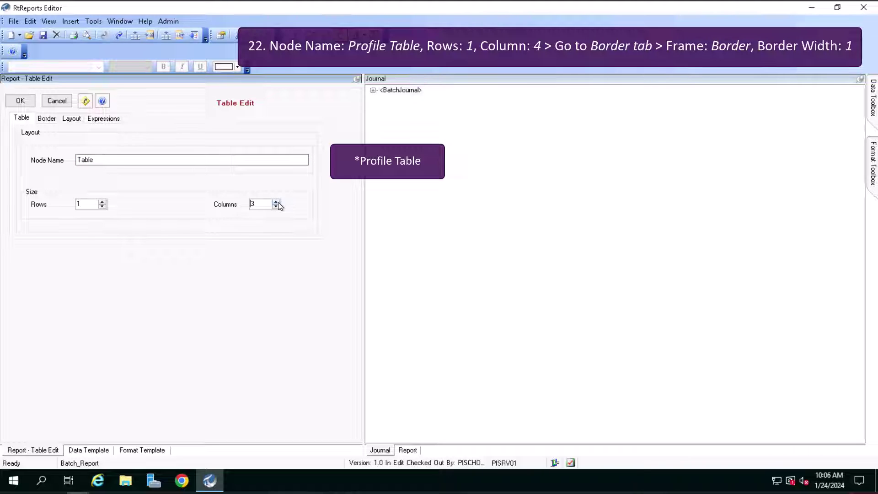
Step: Set the new table's frame to Border with a border width of 1 and accept the table
{"action": "left_click", "coordinate": [51, 117]}
{"action": "left_click", "coordinate": [143, 162]}
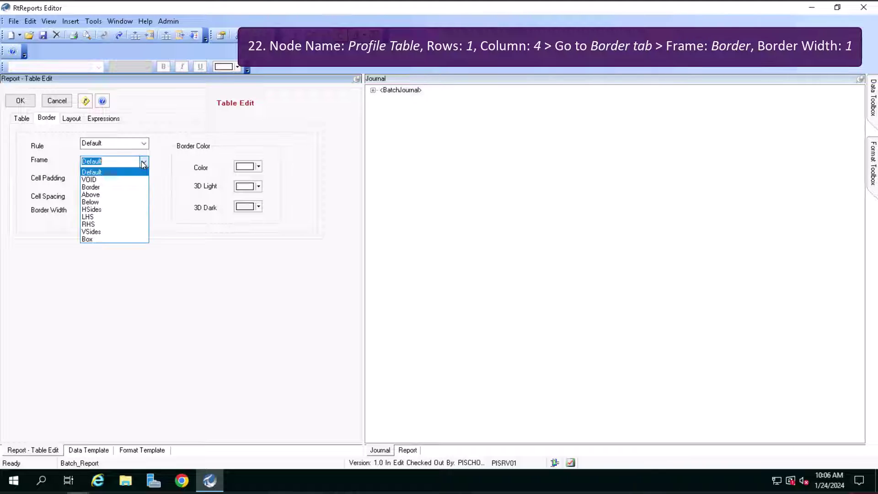
{"action": "left_click", "coordinate": [120, 188]}
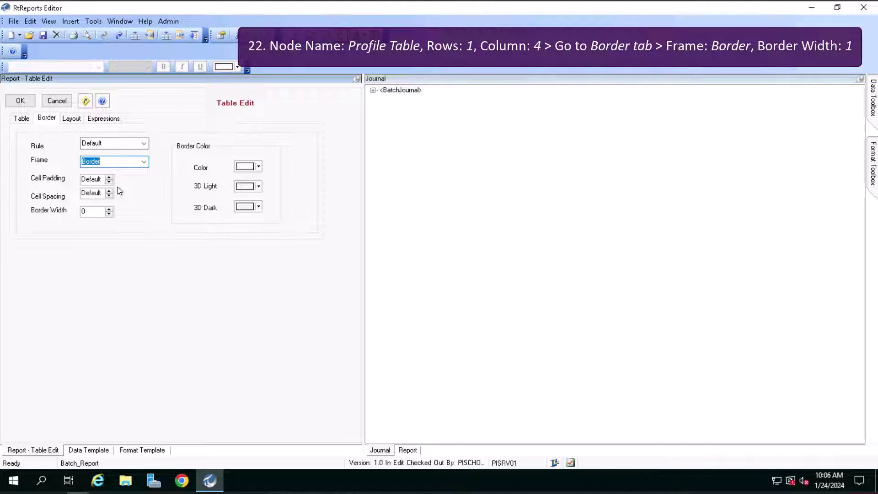
{"action": "left_click", "coordinate": [111, 208]}
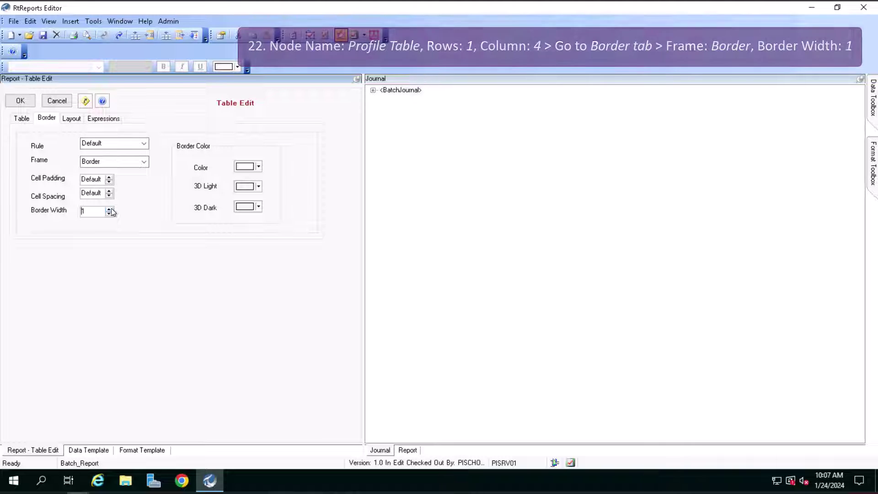
{"action": "left_click", "coordinate": [27, 103]}
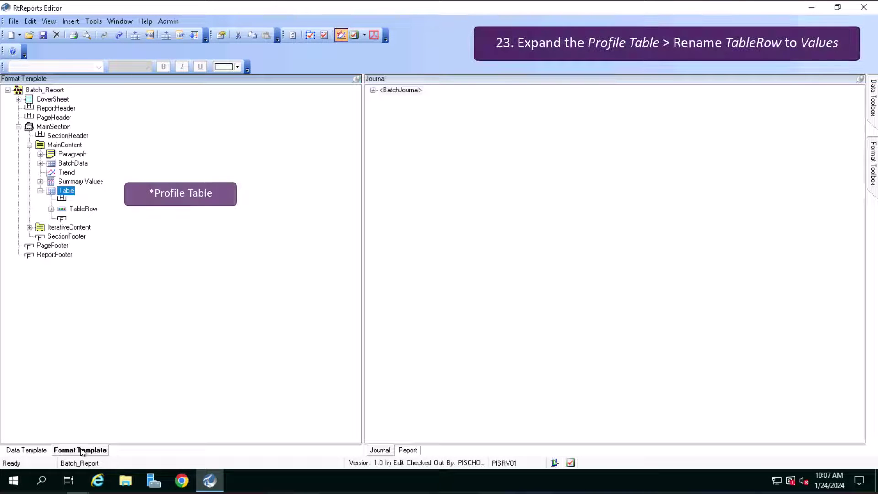
Step: Rename the new table's TableRow node to Values
{"action": "left_click", "coordinate": [51, 209]}
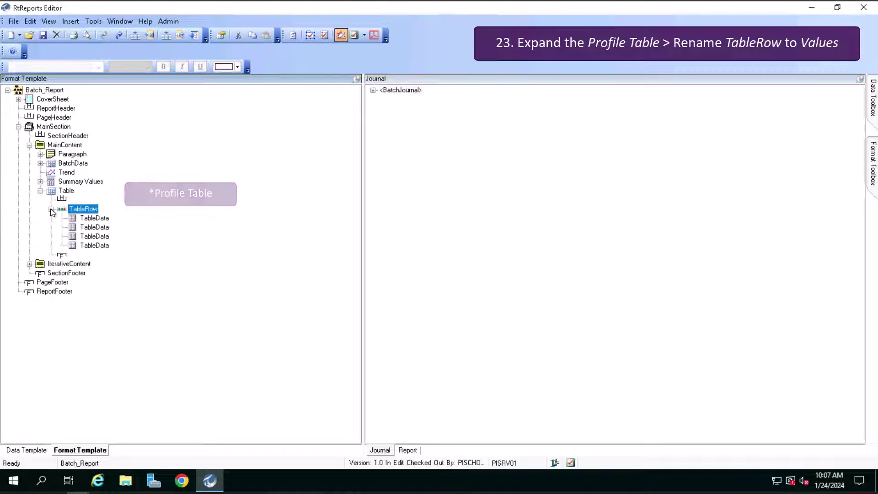
{"action": "double_click", "coordinate": [81, 208]}
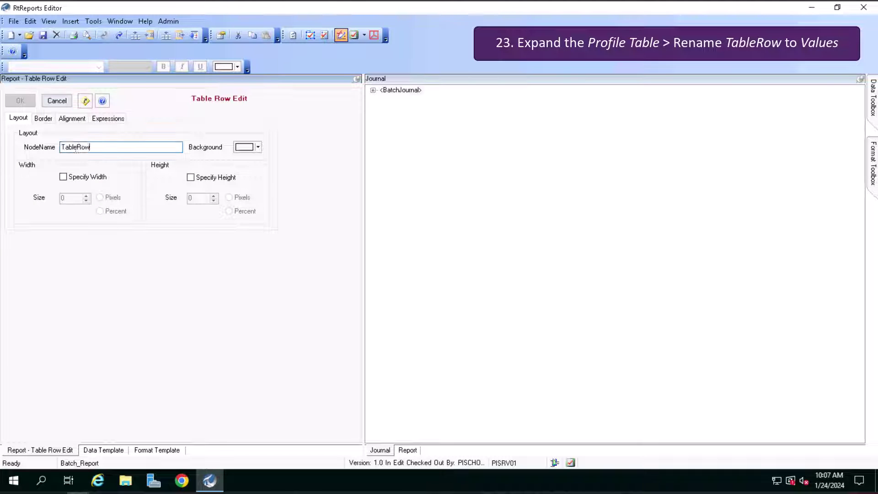
{"action": "double_click", "coordinate": [95, 147]}
{"action": "type", "text": "Values"}
{"action": "left_click", "coordinate": [20, 101]}
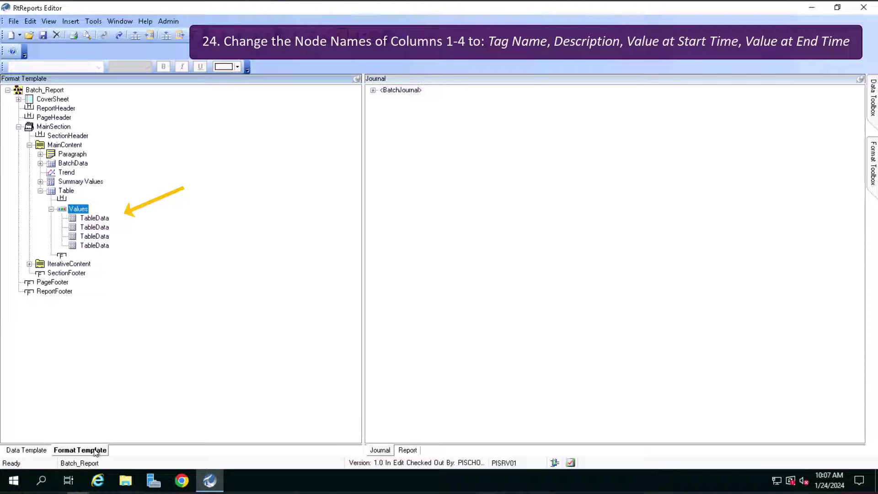
Step: Rename the first two TableData cells of the Values row as TagName and Description
{"action": "double_click", "coordinate": [94, 218]}
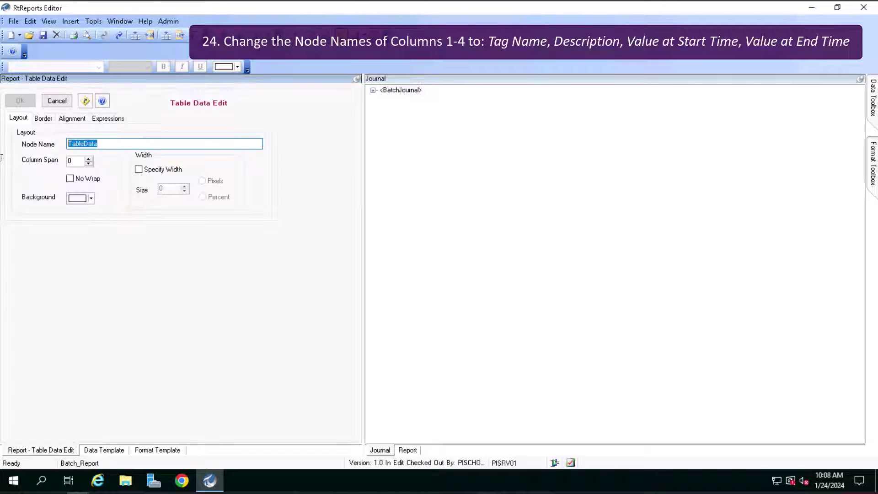
{"action": "type", "text": "TagName"}
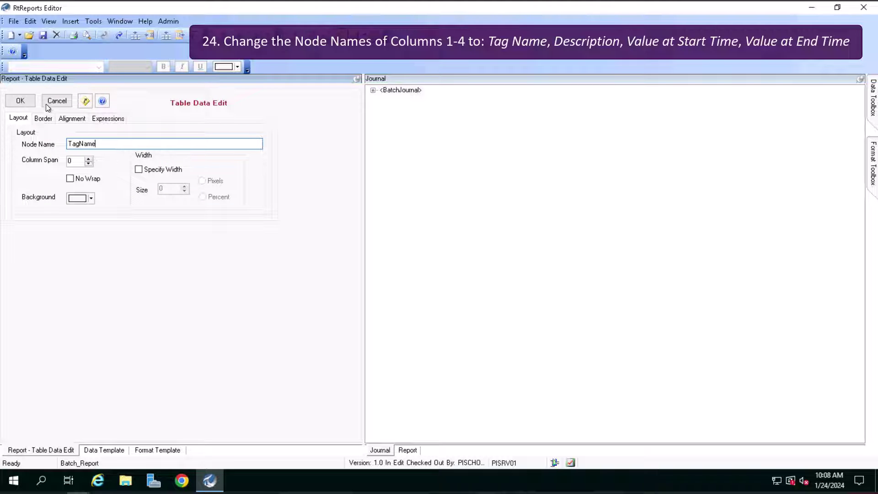
{"action": "left_click", "coordinate": [27, 102]}
{"action": "double_click", "coordinate": [94, 230]}
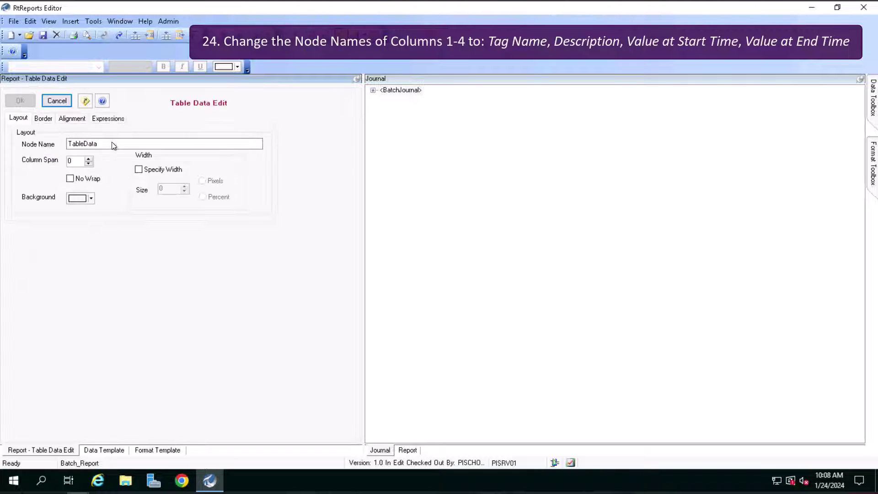
{"action": "type", "text": "Description"}
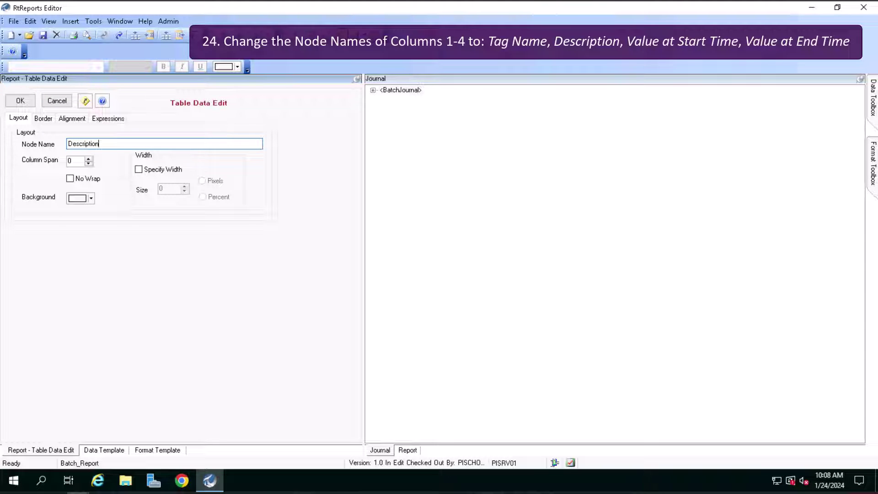
{"action": "left_click", "coordinate": [19, 101]}
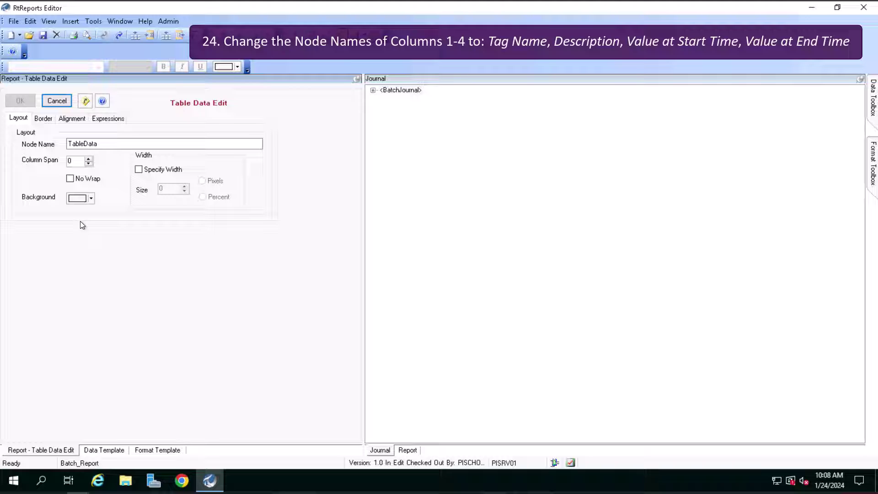
Step: Rename the third TableData cell of the Values row as Value at Start Time
{"action": "double_click", "coordinate": [99, 145]}
{"action": "type", "text": "Value at Start"}
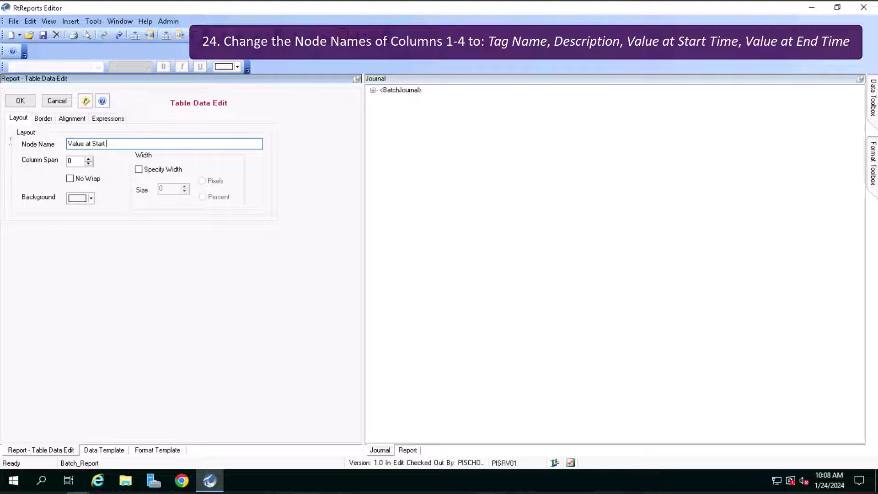
{"action": "type", "text": " Time"}
{"action": "left_click", "coordinate": [19, 101]}
Step: Rename the fourth TableData cell of the Values row as Value at End Time
{"action": "double_click", "coordinate": [100, 247]}
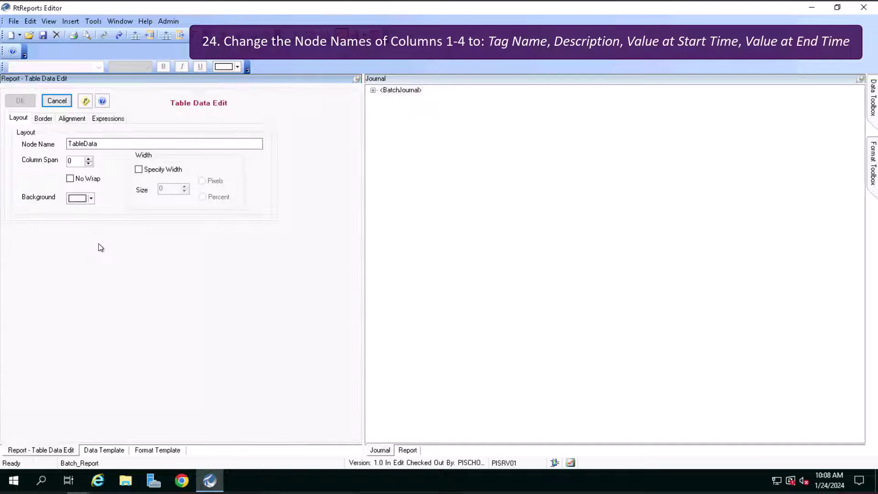
{"action": "double_click", "coordinate": [76, 144]}
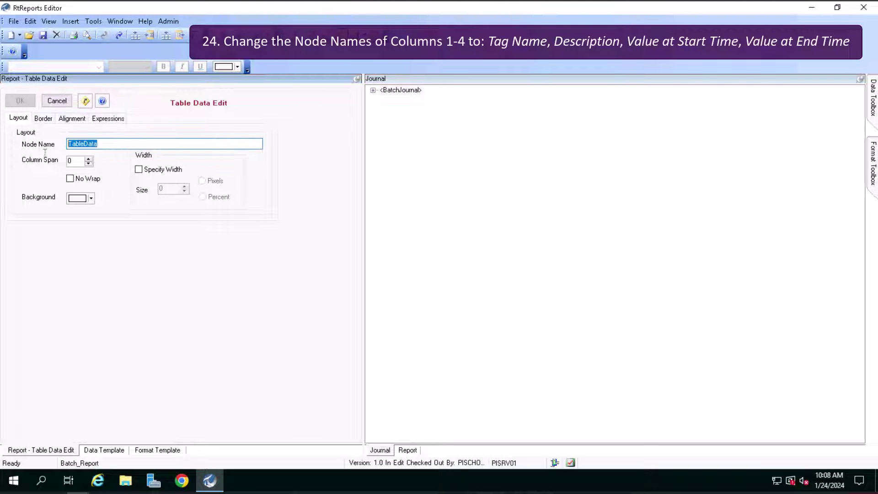
{"action": "type", "text": "Value at End Time"}
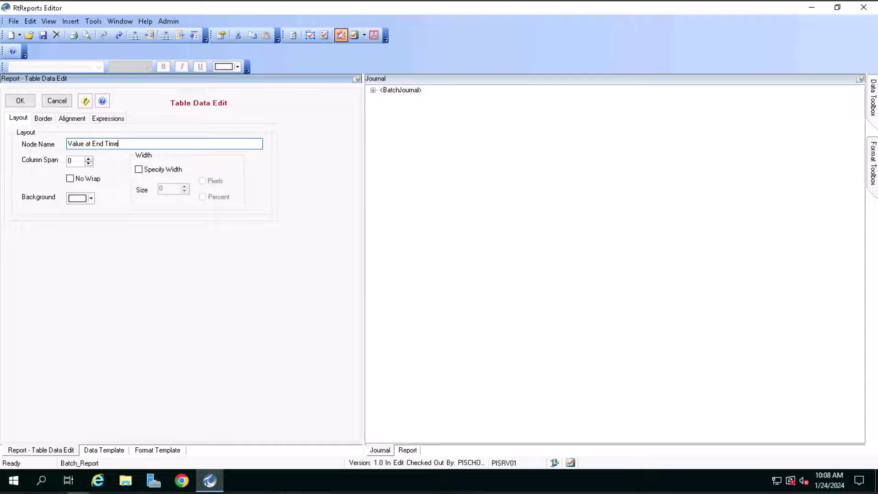
{"action": "left_click", "coordinate": [21, 100]}
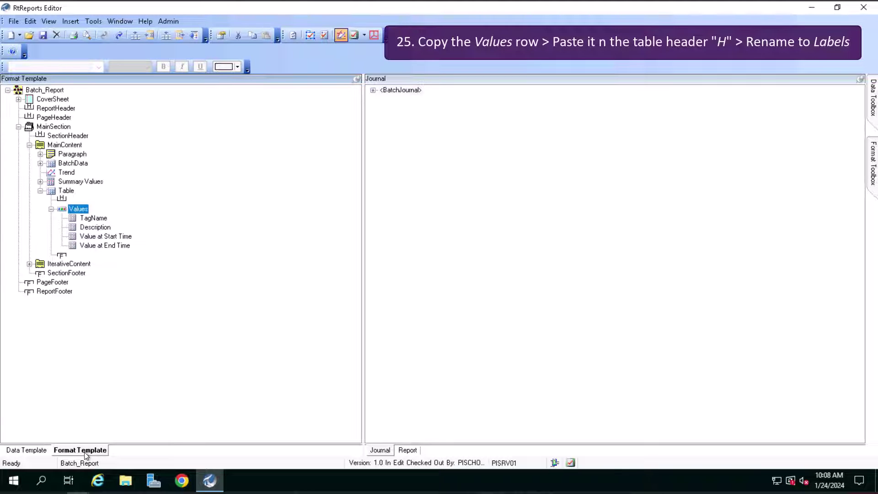
Step: Copy the Values row and paste it into the new table's header node
{"action": "right_click", "coordinate": [78, 209]}
{"action": "left_click", "coordinate": [62, 232]}
{"action": "right_click", "coordinate": [75, 201]}
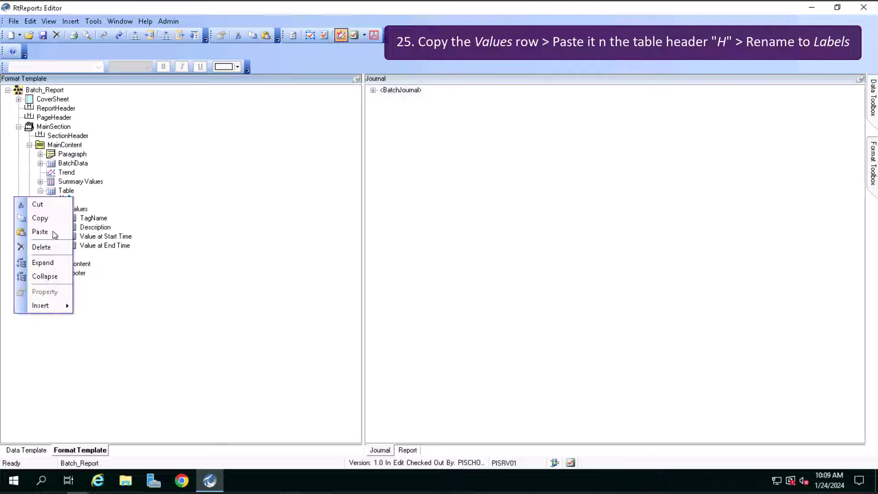
{"action": "left_click", "coordinate": [52, 232]}
Step: Rename the row pasted in the table header as Labels
{"action": "double_click", "coordinate": [90, 209]}
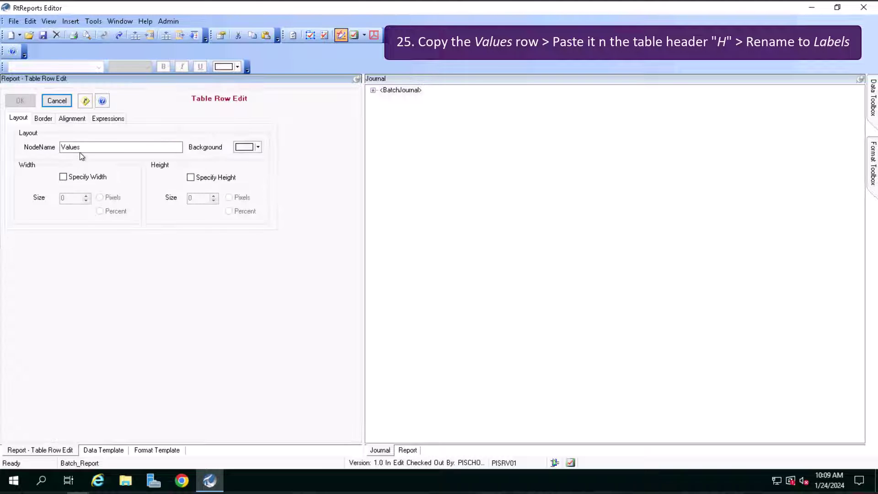
{"action": "left_click_drag", "start_coordinate": [81, 147], "coordinate": [54, 149]}
{"action": "key", "text": "BackSpace"}
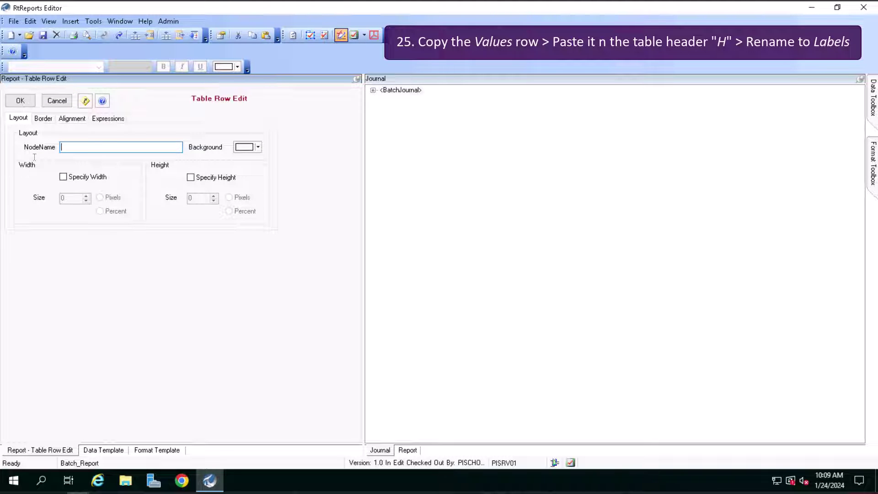
{"action": "type", "text": "Labels"}
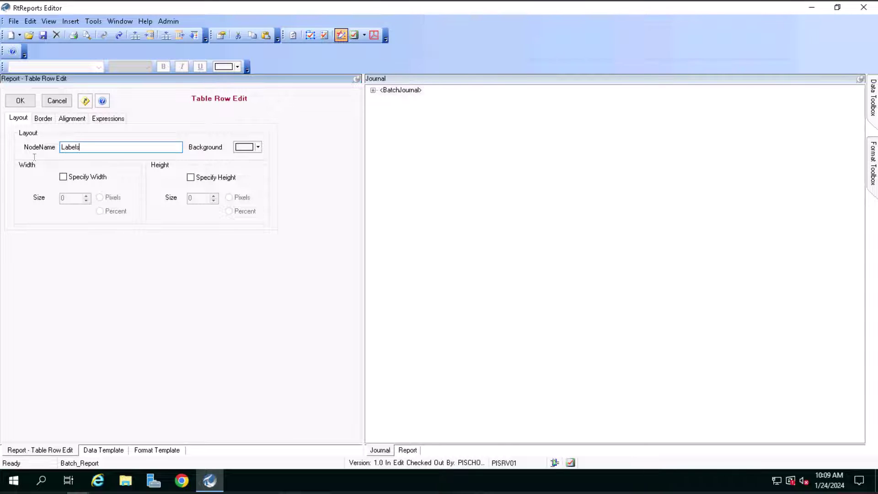
{"action": "key", "text": "Return"}
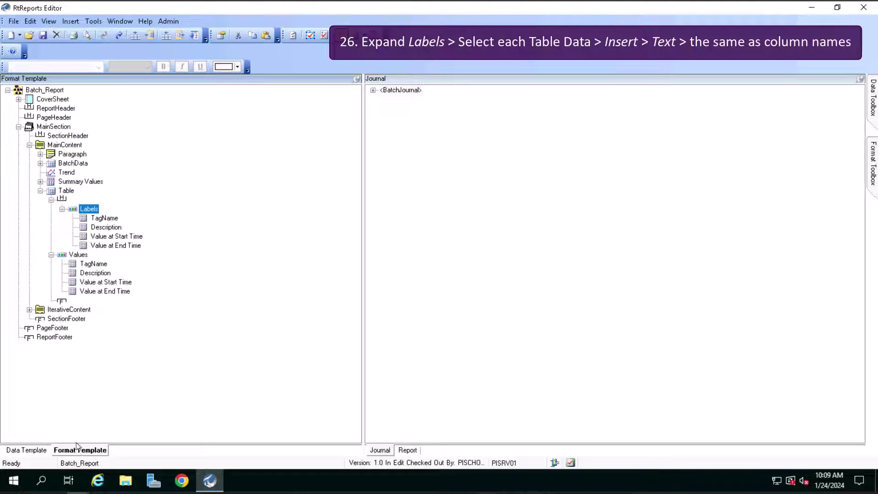
Step: Insert the text "Tag Name" into the TagName cell of the Labels row
{"action": "left_click", "coordinate": [111, 218]}
{"action": "right_click", "coordinate": [111, 219]}
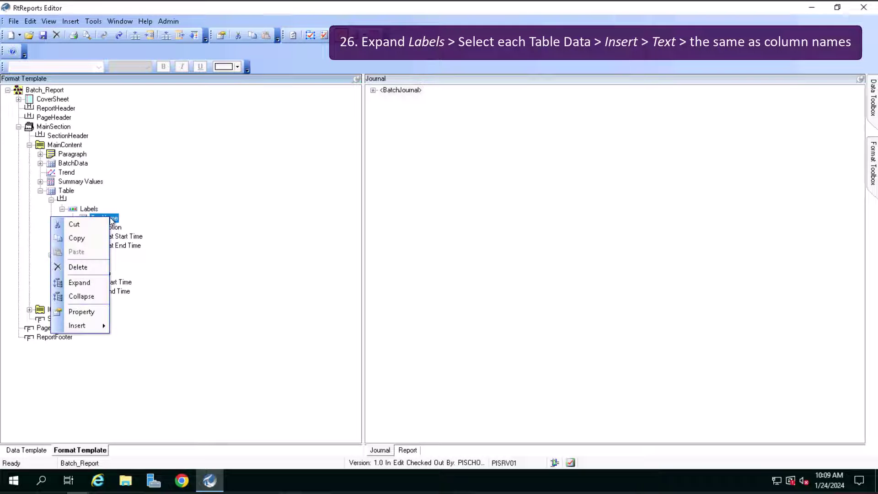
{"action": "mouse_move", "coordinate": [82, 325]}
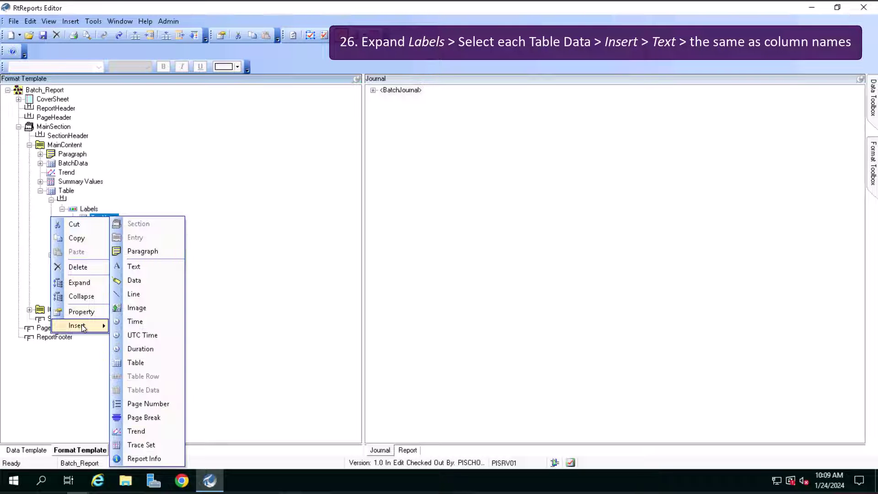
{"action": "left_click", "coordinate": [143, 267]}
{"action": "type", "text": "T"}
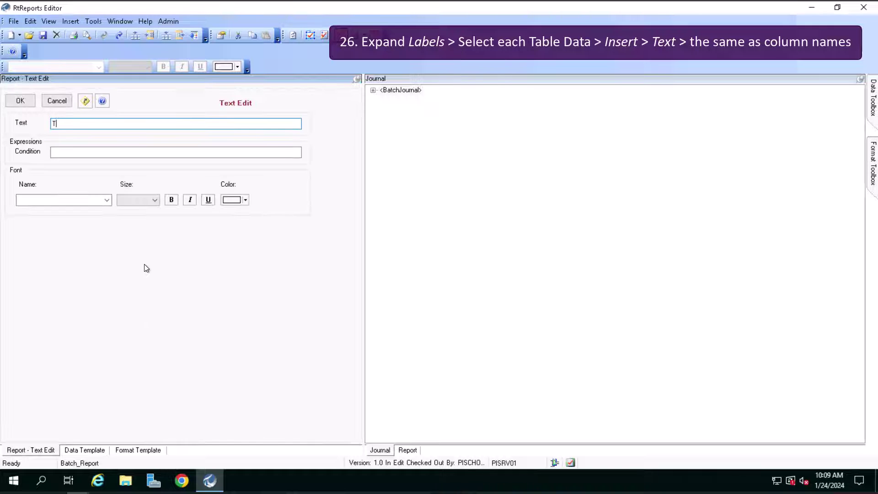
{"action": "type", "text": "ag Name"}
{"action": "key", "text": "Return"}
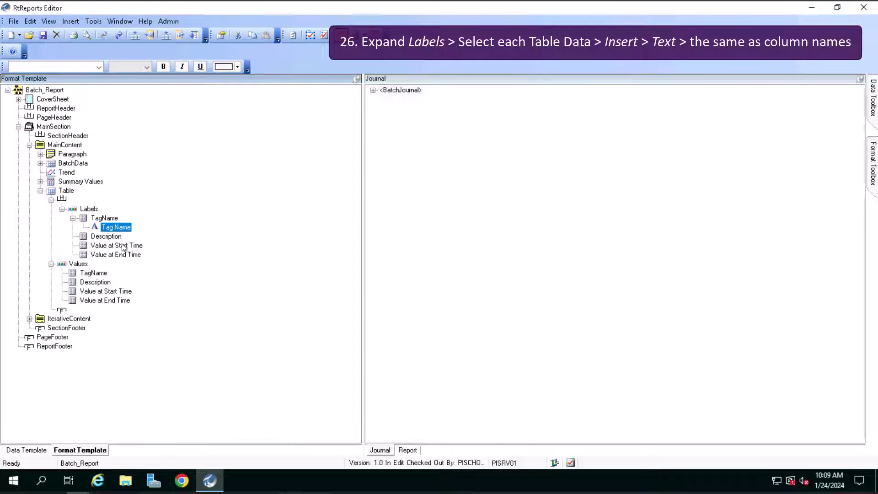
Step: Insert the text "Description" into the Description cell of the Labels row
{"action": "right_click", "coordinate": [106, 236]}
{"action": "mouse_move", "coordinate": [107, 346]}
{"action": "left_click", "coordinate": [145, 266]}
{"action": "type", "text": "D"}
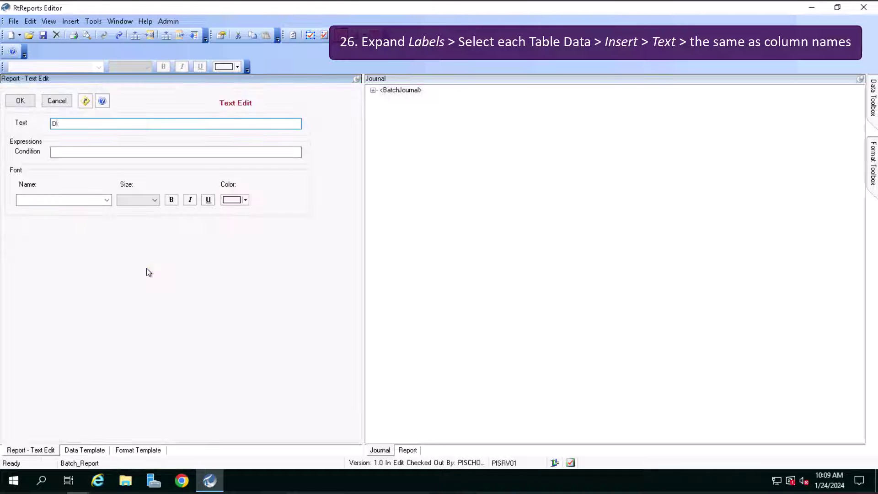
{"action": "type", "text": "escription"}
{"action": "key", "text": "Return"}
Step: Insert the text "Value at Start Time" into the Value at Start Time cell of the Labels row
{"action": "right_click", "coordinate": [108, 255]}
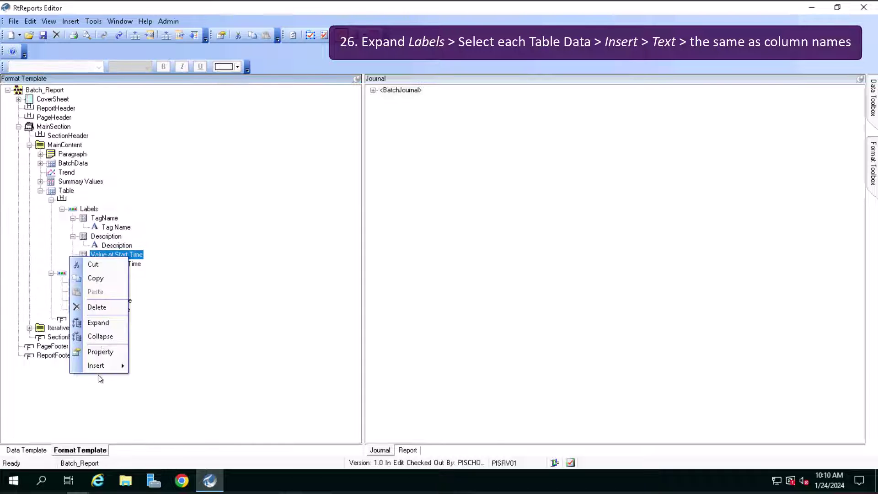
{"action": "mouse_move", "coordinate": [102, 371]}
{"action": "left_click", "coordinate": [174, 272]}
{"action": "type", "text": "Value "}
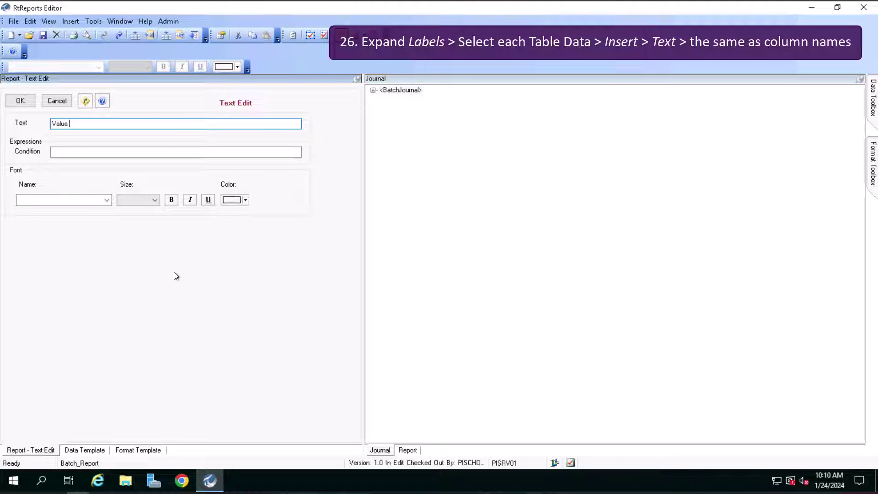
{"action": "type", "text": "at Start Time"}
{"action": "key", "text": "Return"}
Step: Insert the text "Value at End Time" into the Value at End Time cell of the Labels row
{"action": "right_click", "coordinate": [92, 273]}
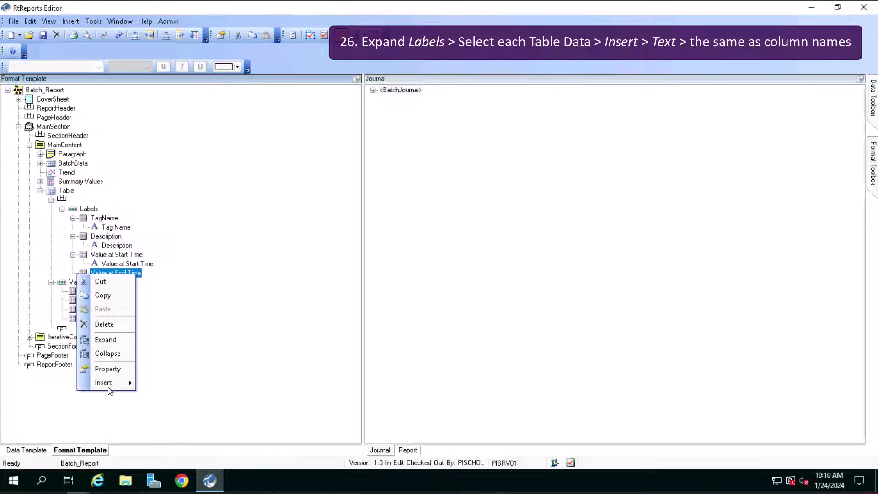
{"action": "mouse_move", "coordinate": [114, 387]}
{"action": "left_click", "coordinate": [53, 267]}
{"action": "type", "text": "Value at"}
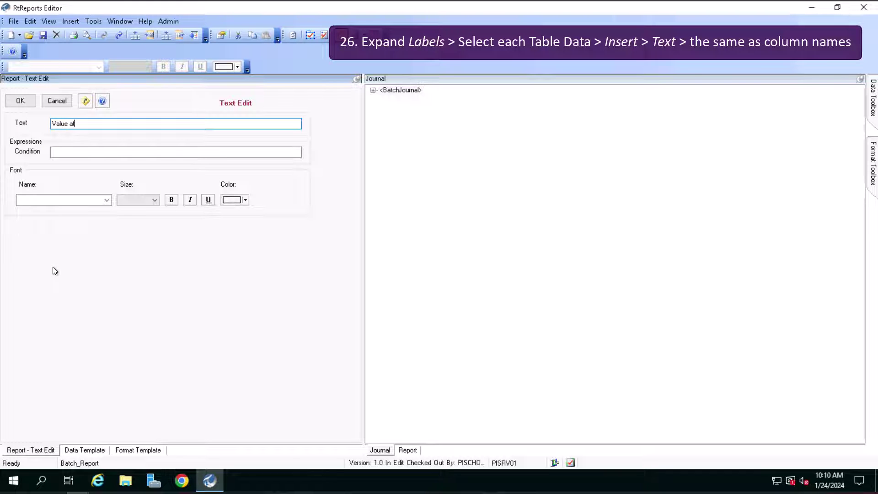
{"action": "type", "text": " End Time"}
{"action": "key", "text": "Return"}
Step: Insert a Data element into the TagName cell of the Values row
{"action": "left_click", "coordinate": [102, 300]}
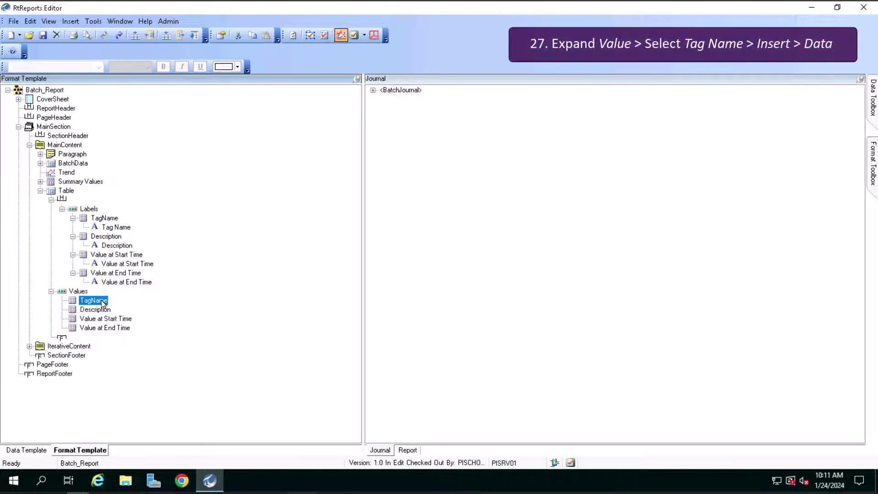
{"action": "right_click", "coordinate": [103, 304]}
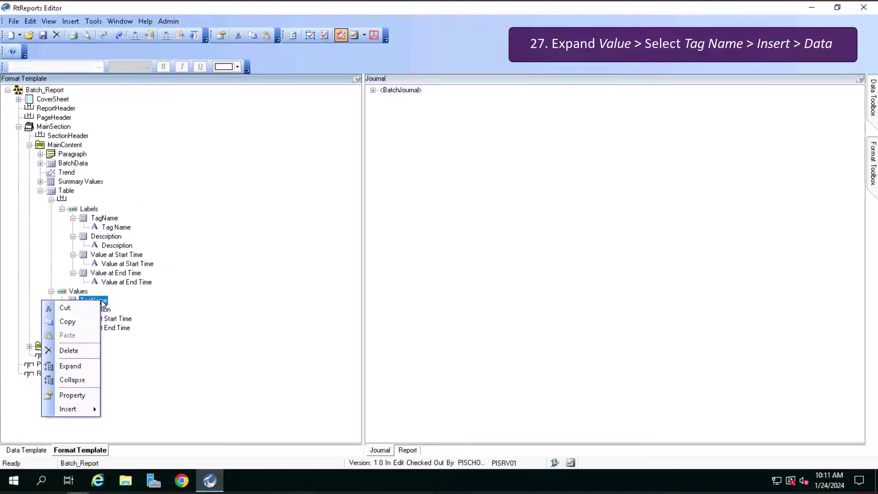
{"action": "mouse_move", "coordinate": [76, 407]}
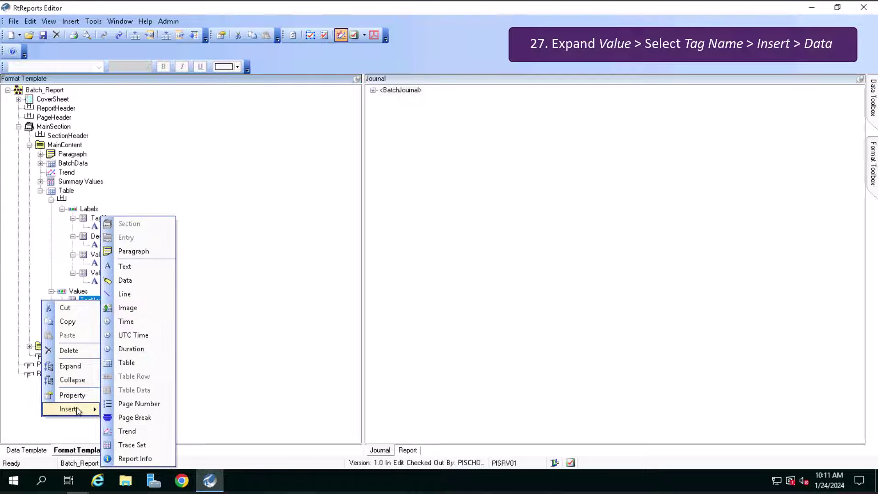
{"action": "left_click", "coordinate": [140, 281]}
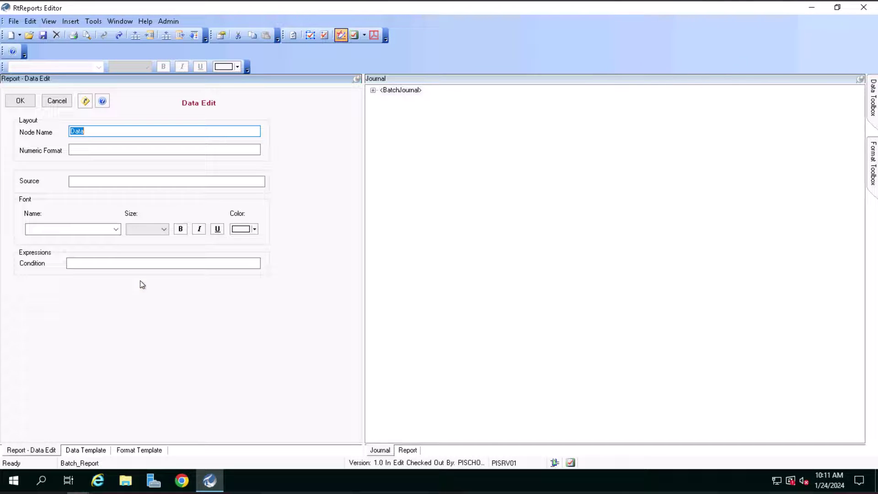
Step: Expand the batch journal through JournalActionCDT158's terminal state and journal entry down to its third Result, labelled Profile
{"action": "left_click", "coordinate": [374, 90]}
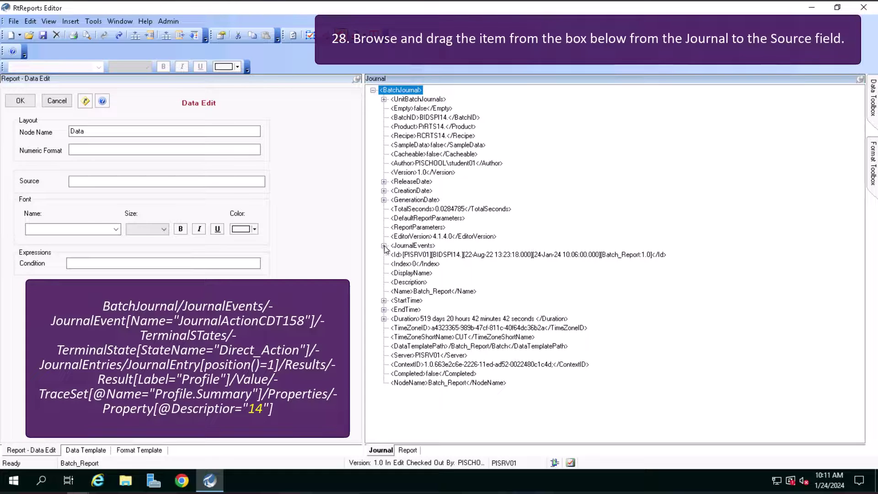
{"action": "left_click", "coordinate": [384, 246]}
{"action": "left_click", "coordinate": [395, 255]}
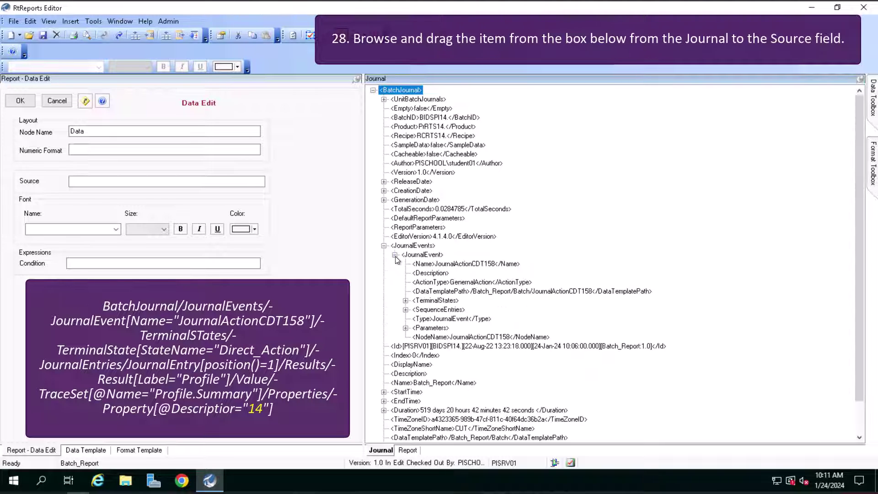
{"action": "left_click", "coordinate": [406, 301]}
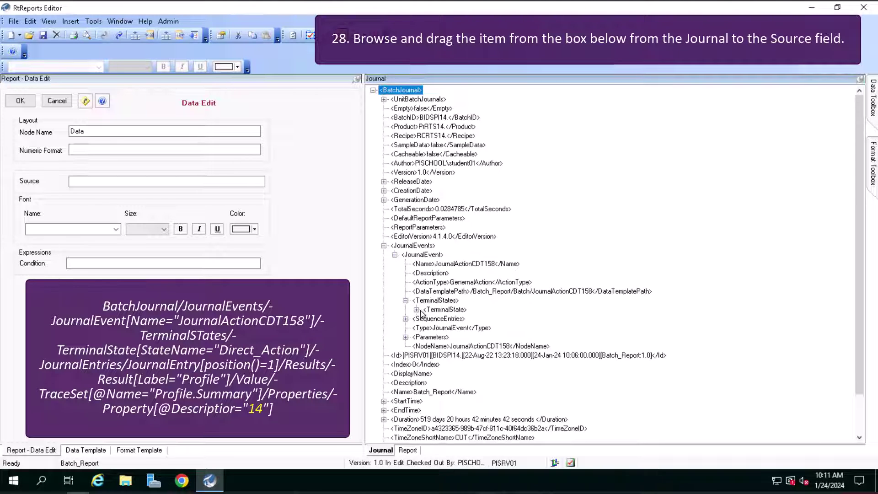
{"action": "left_click", "coordinate": [417, 310]}
{"action": "left_click", "coordinate": [427, 318]}
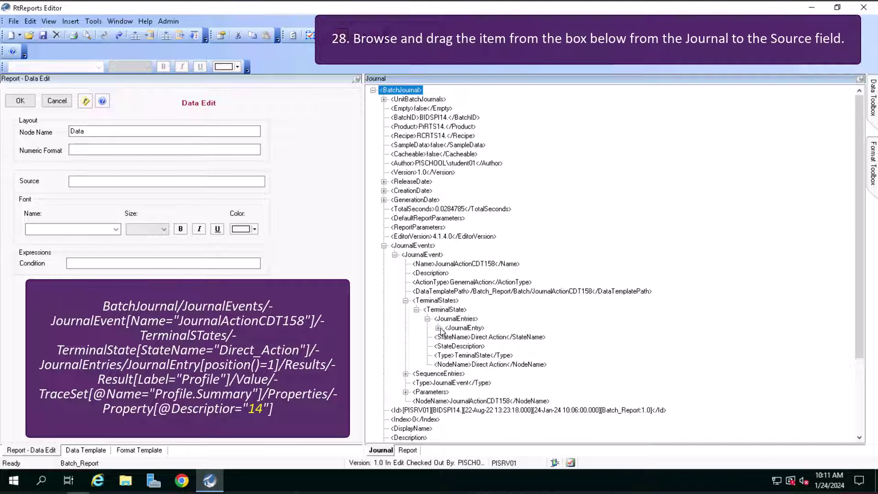
{"action": "left_click", "coordinate": [439, 329]}
{"action": "left_click", "coordinate": [450, 337]}
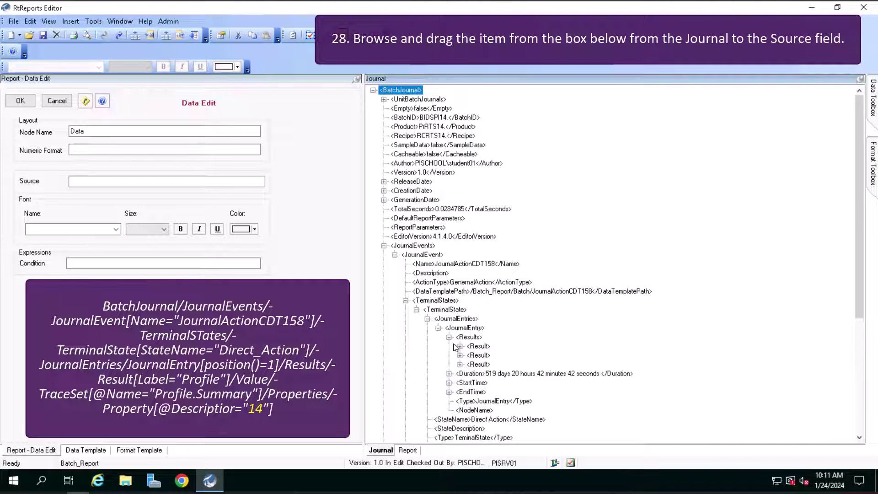
{"action": "left_click", "coordinate": [460, 365]}
Step: Expand the Profile result's TraceSet properties and set Property Descriptor=14 as the TagName data element's source, then accept it
{"action": "scroll", "coordinate": [590, 312], "scroll_direction": "down", "scroll_amount": 1}
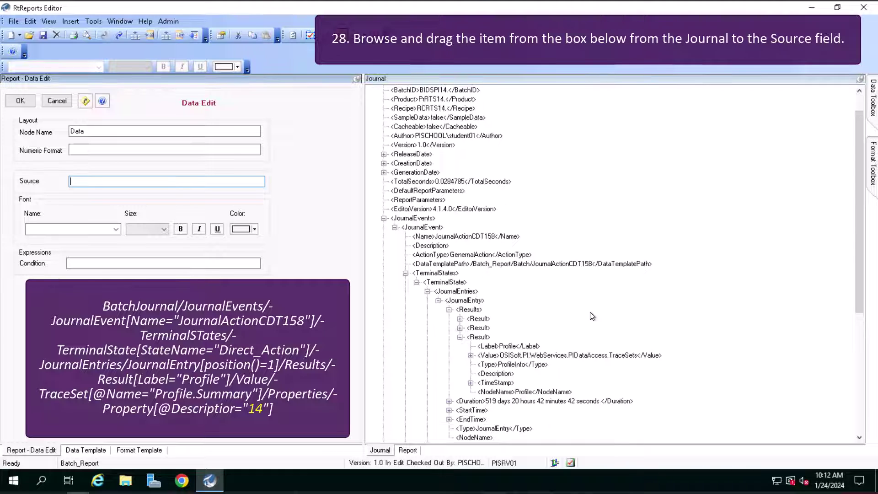
{"action": "scroll", "coordinate": [590, 312], "scroll_direction": "down", "scroll_amount": 1}
{"action": "left_click", "coordinate": [471, 328]}
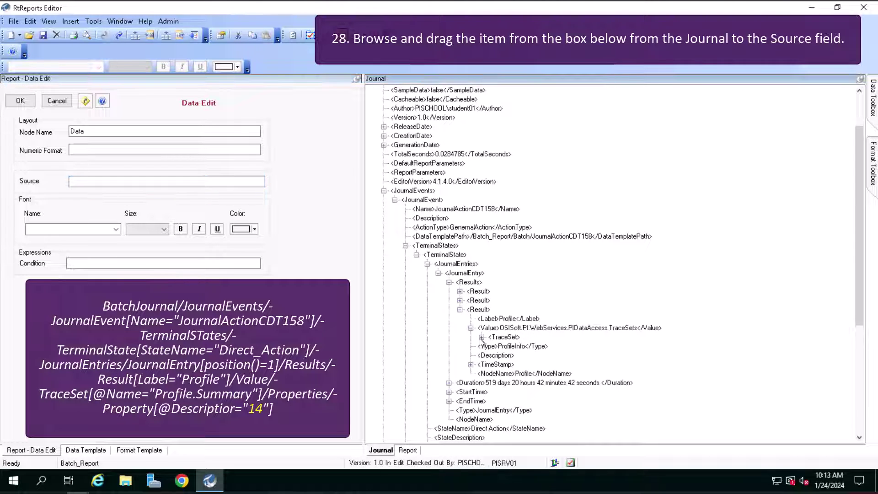
{"action": "left_click", "coordinate": [482, 337]}
{"action": "left_click", "coordinate": [493, 365]}
{"action": "scroll", "coordinate": [590, 320], "scroll_direction": "down", "scroll_amount": 2}
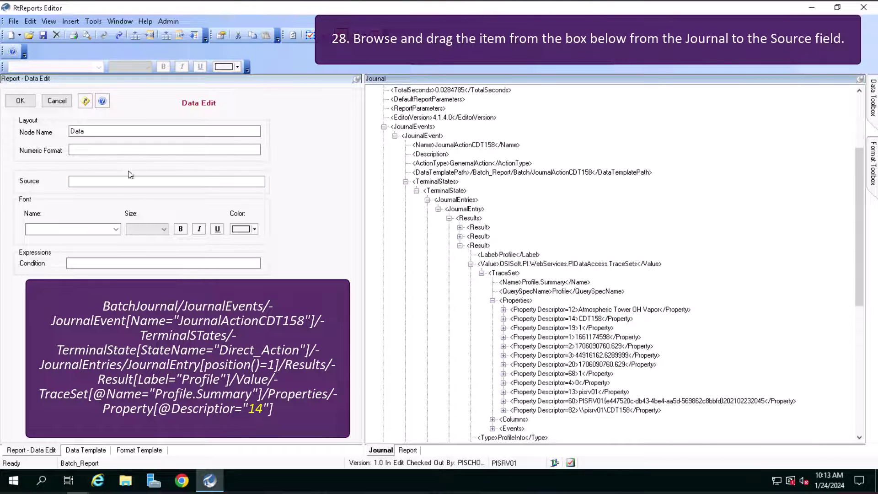
{"action": "left_click_drag", "start_coordinate": [111, 184], "coordinate": [113, 181]}
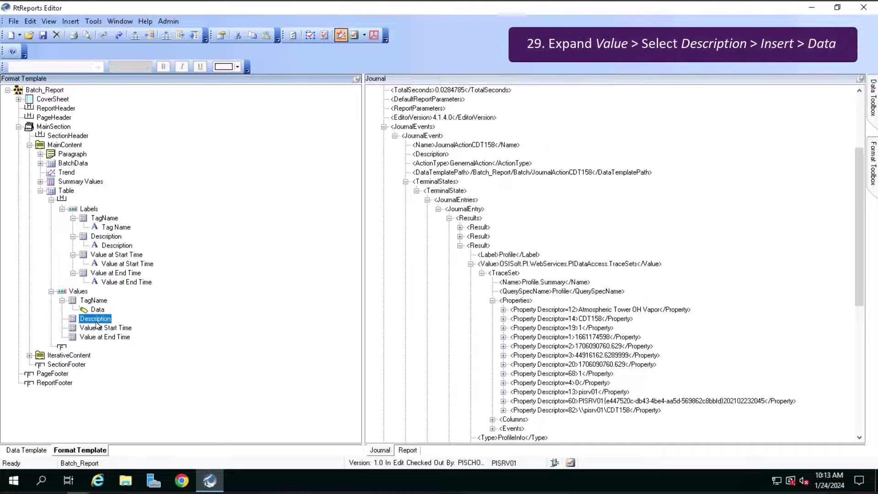
Step: Insert a Data element into the Values row's Description cell with the Profile TraceSet's Property Descriptor=12 as its source
{"action": "right_click", "coordinate": [97, 323]}
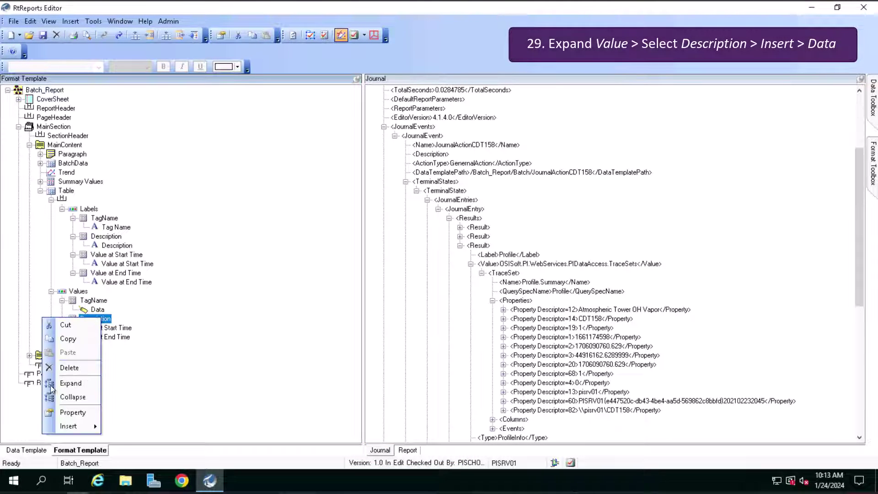
{"action": "mouse_move", "coordinate": [53, 426]}
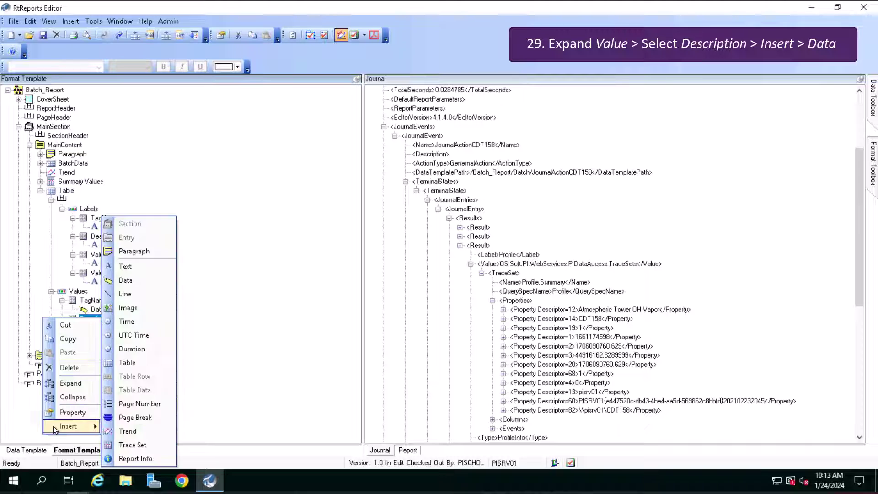
{"action": "left_click", "coordinate": [157, 281]}
{"action": "scroll", "coordinate": [629, 284], "scroll_direction": "down", "scroll_amount": 1}
{"action": "left_click_drag", "start_coordinate": [629, 284], "coordinate": [247, 181]}
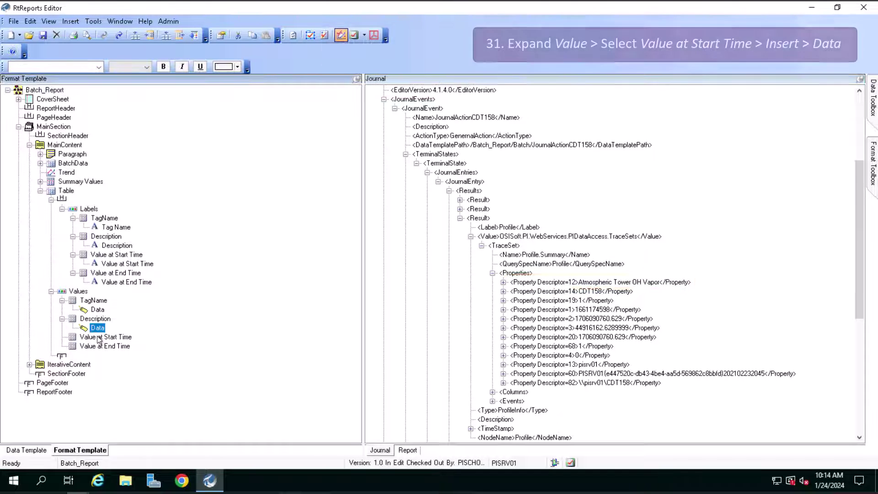
Step: Insert a Data element into the Values row's Value at Start Time cell, sourced from the Profile TraceSet's Events Property Descriptor=22008
{"action": "left_click", "coordinate": [98, 337]}
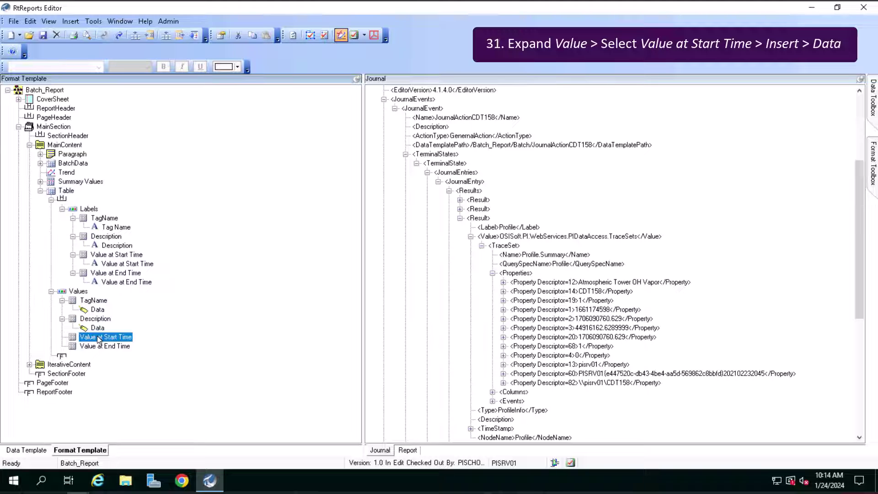
{"action": "right_click", "coordinate": [98, 339]}
{"action": "mouse_move", "coordinate": [56, 445]}
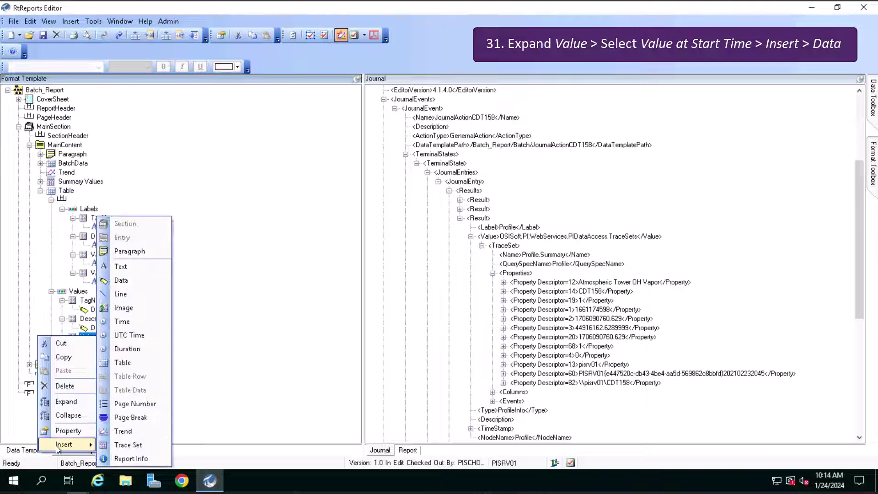
{"action": "left_click", "coordinate": [121, 280]}
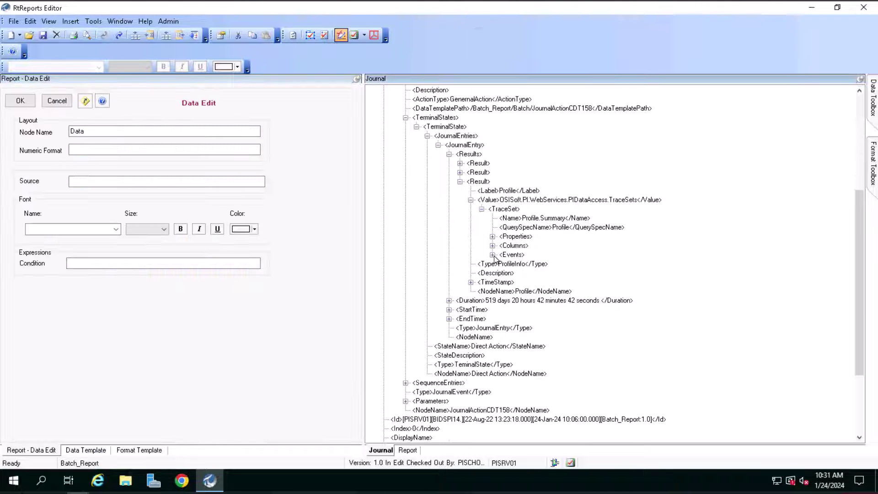
{"action": "left_click", "coordinate": [492, 254]}
{"action": "left_click", "coordinate": [503, 264]}
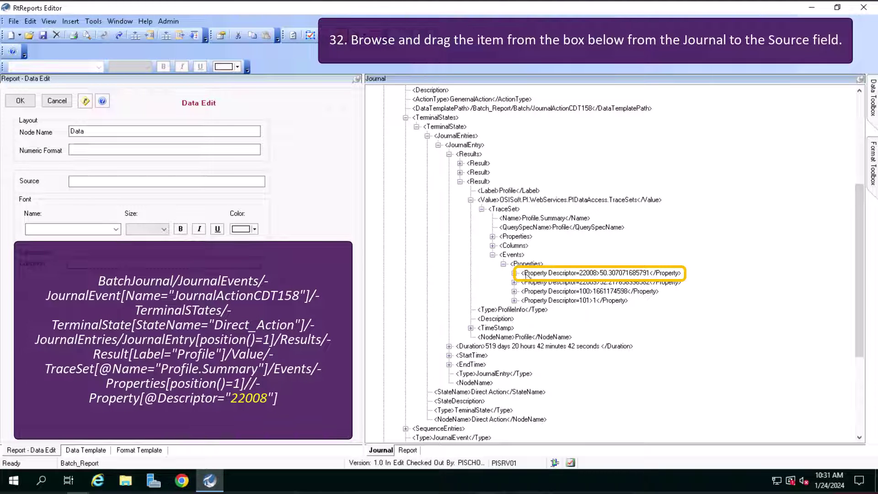
{"action": "left_click_drag", "start_coordinate": [529, 276], "coordinate": [126, 185]}
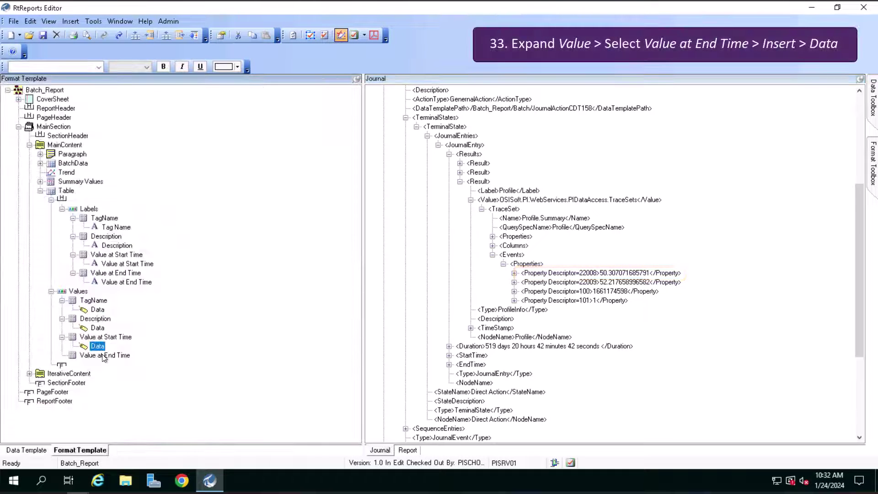
Step: Insert a Data element into the Values row's Value at End Time cell with Events Property Descriptor=22009 as its source, then accept it
{"action": "left_click", "coordinate": [104, 356]}
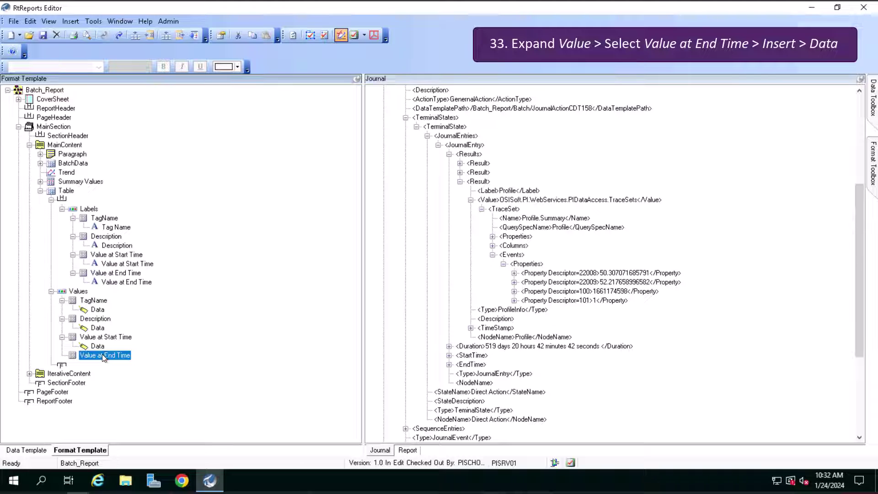
{"action": "right_click", "coordinate": [102, 356]}
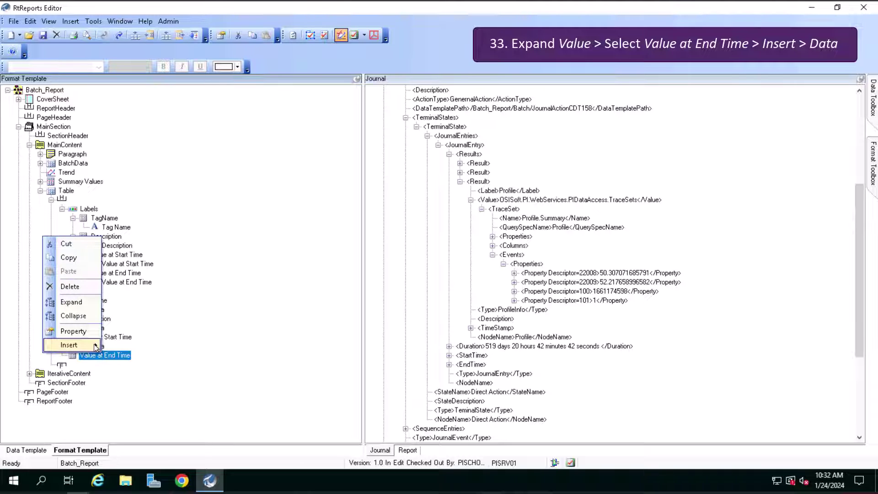
{"action": "mouse_move", "coordinate": [94, 344]}
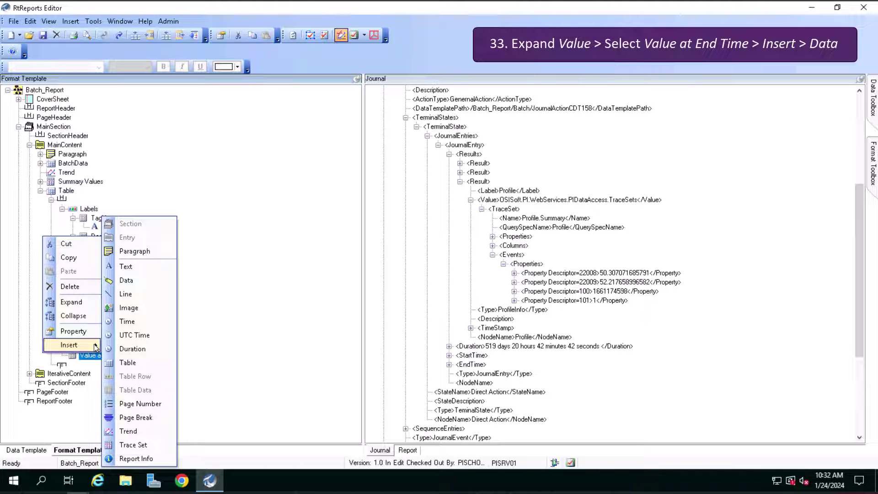
{"action": "left_click", "coordinate": [142, 282]}
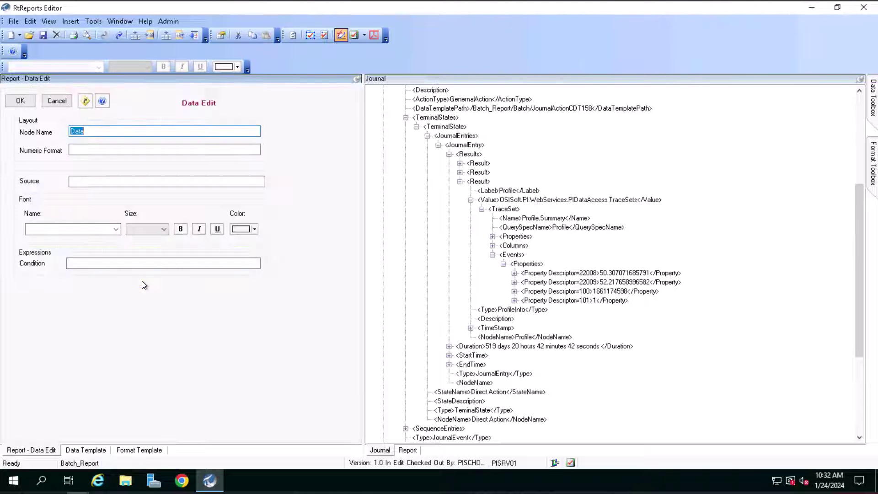
{"action": "left_click_drag", "start_coordinate": [595, 282], "coordinate": [172, 184]}
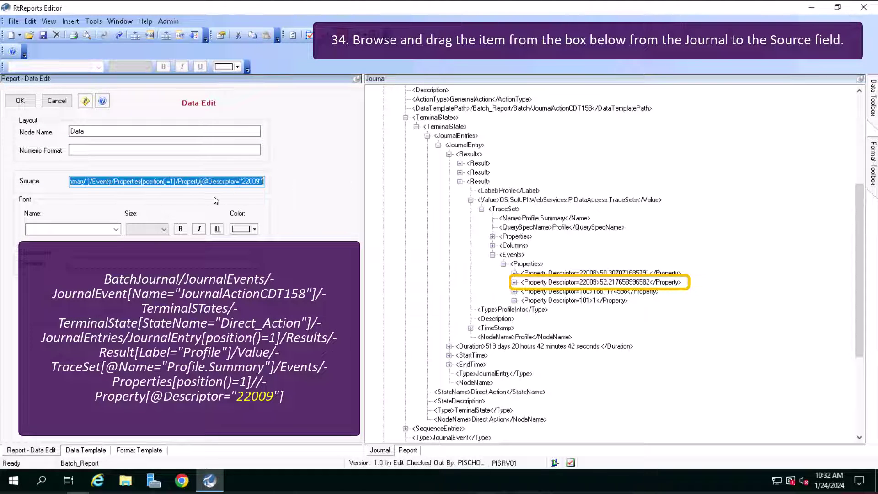
{"action": "left_click", "coordinate": [228, 182]}
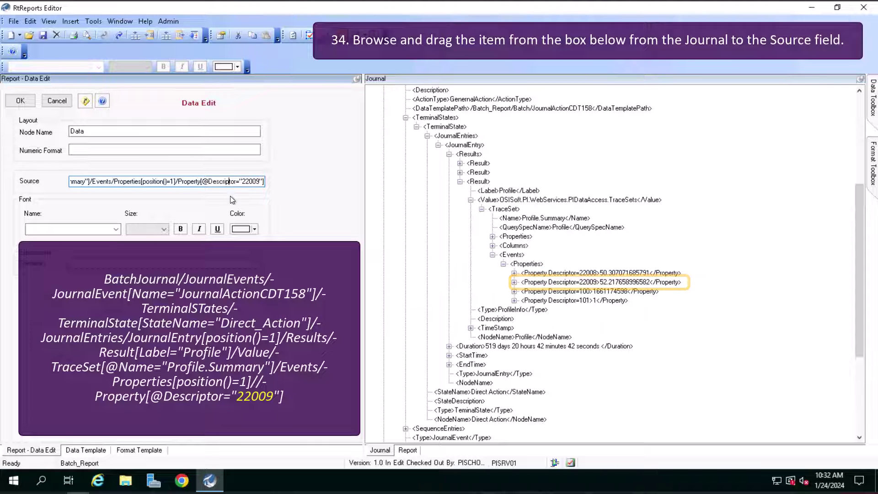
{"action": "left_click", "coordinate": [25, 101]}
Step: Save Batch_Report, then refresh it and view the generated report down to the profile table
{"action": "left_click", "coordinate": [43, 36]}
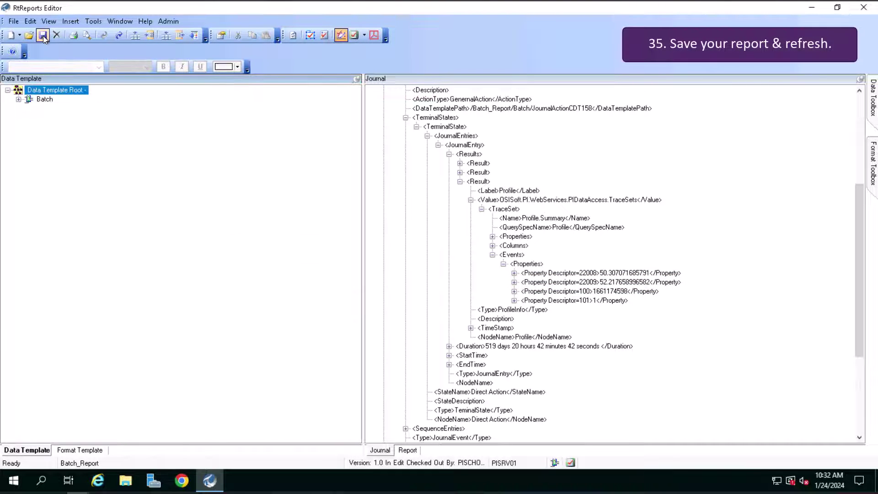
{"action": "left_click", "coordinate": [50, 22]}
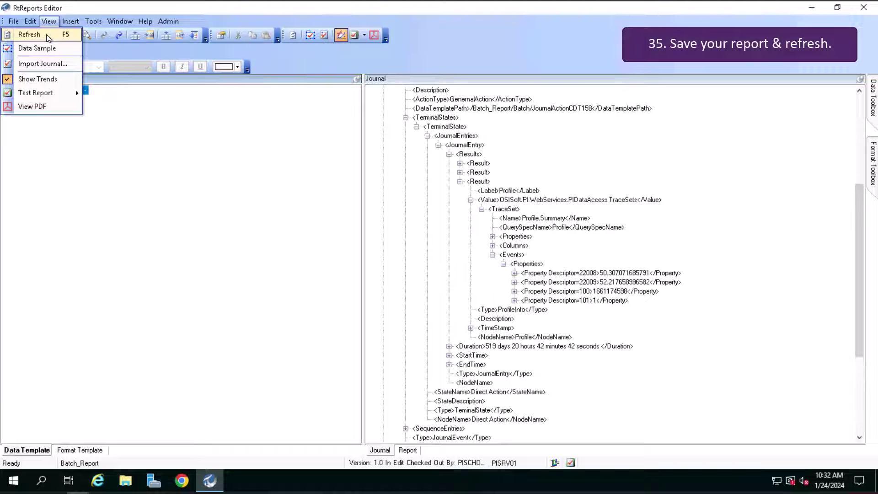
{"action": "left_click", "coordinate": [46, 34]}
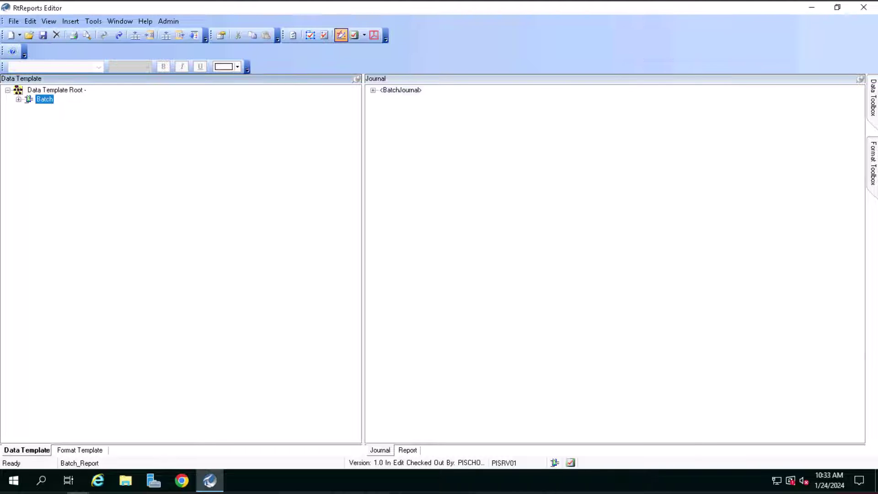
{"action": "scroll", "coordinate": [451, 350], "scroll_direction": "down", "scroll_amount": 5}
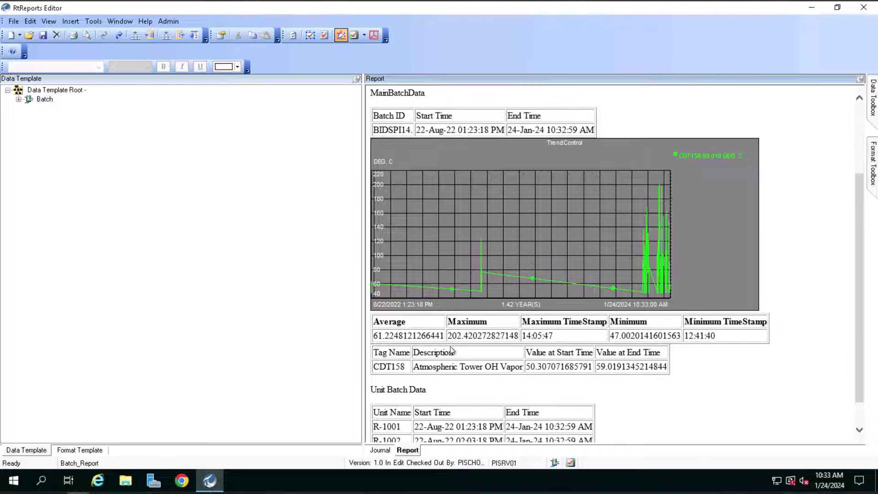